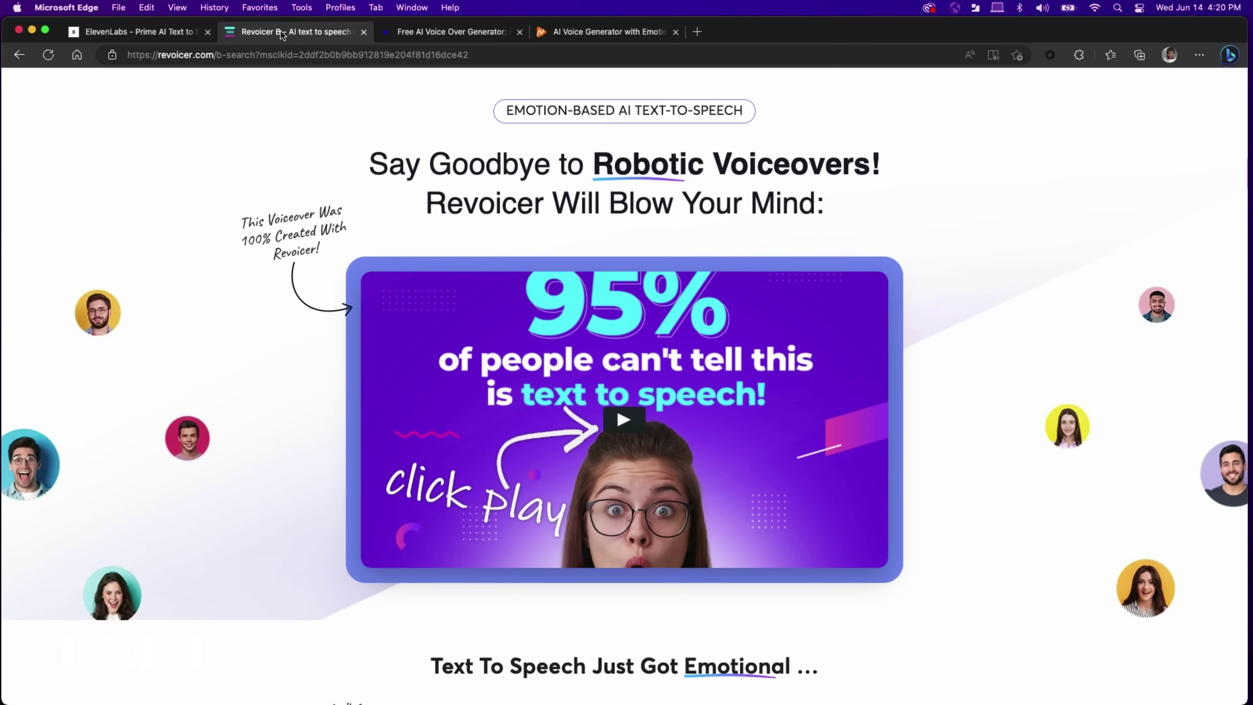
Compare the Revoicer and Speechify voice-over tabs, ending on Speechify's AI Voice Over Generator.
left_click(452, 31)
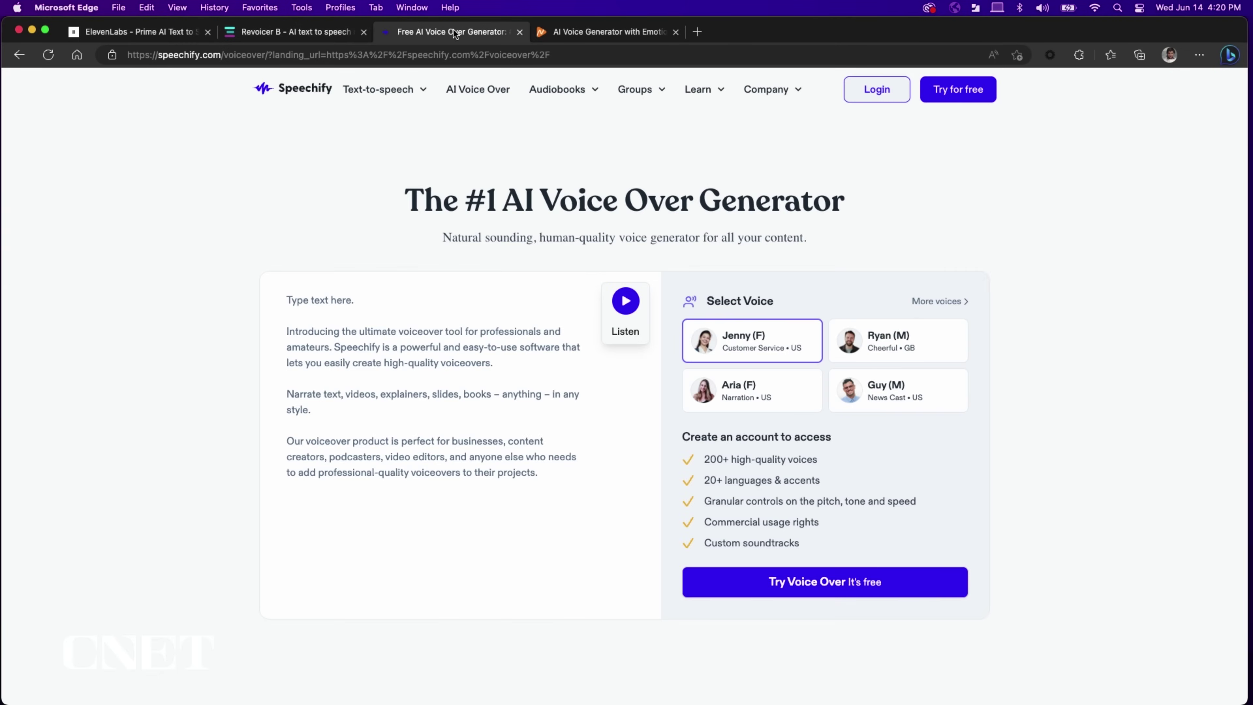
left_click(609, 32)
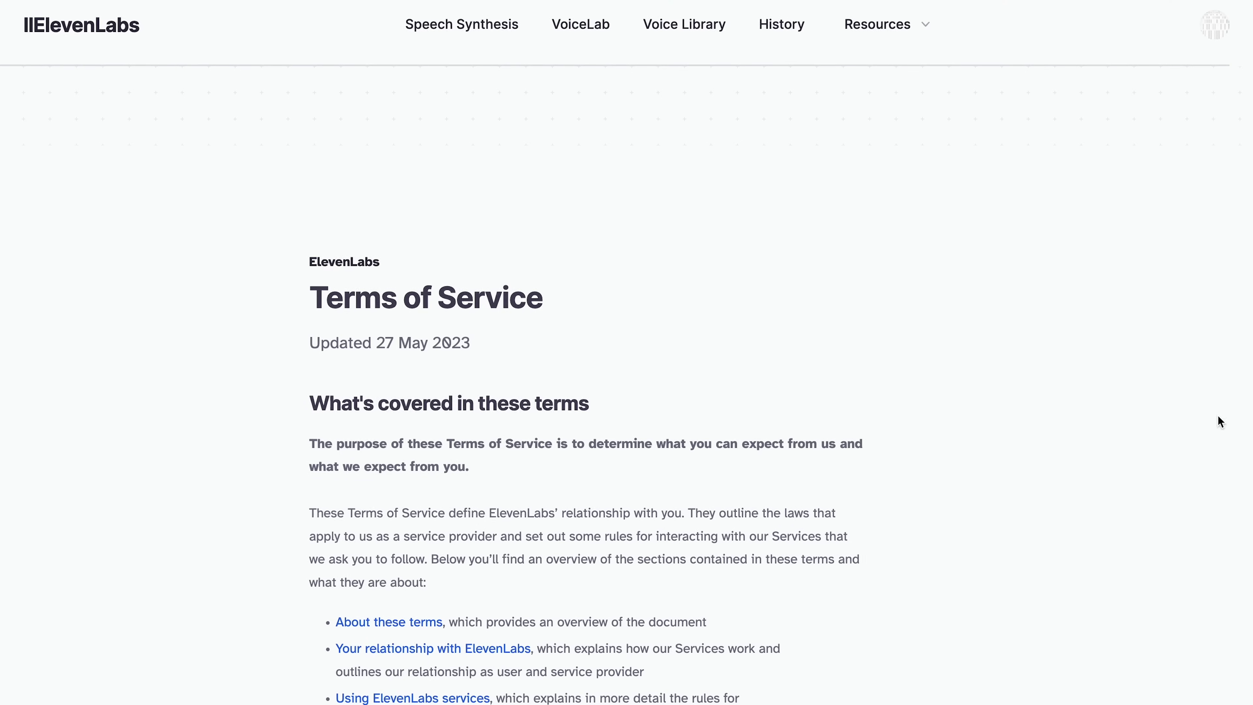
Scroll the ElevenLabs Terms of Service and highlight the paragraph describing its purpose.
scroll(1218, 415, "down", 3)
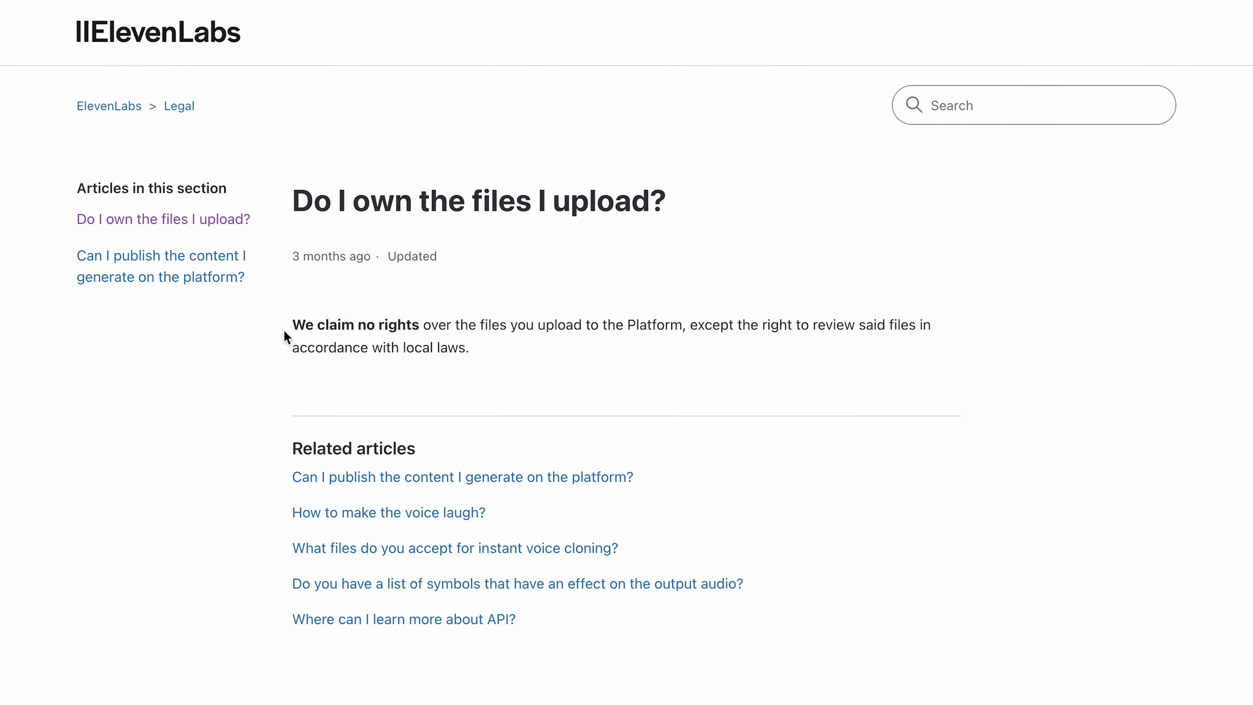
left_click_drag(291, 330, 563, 421)
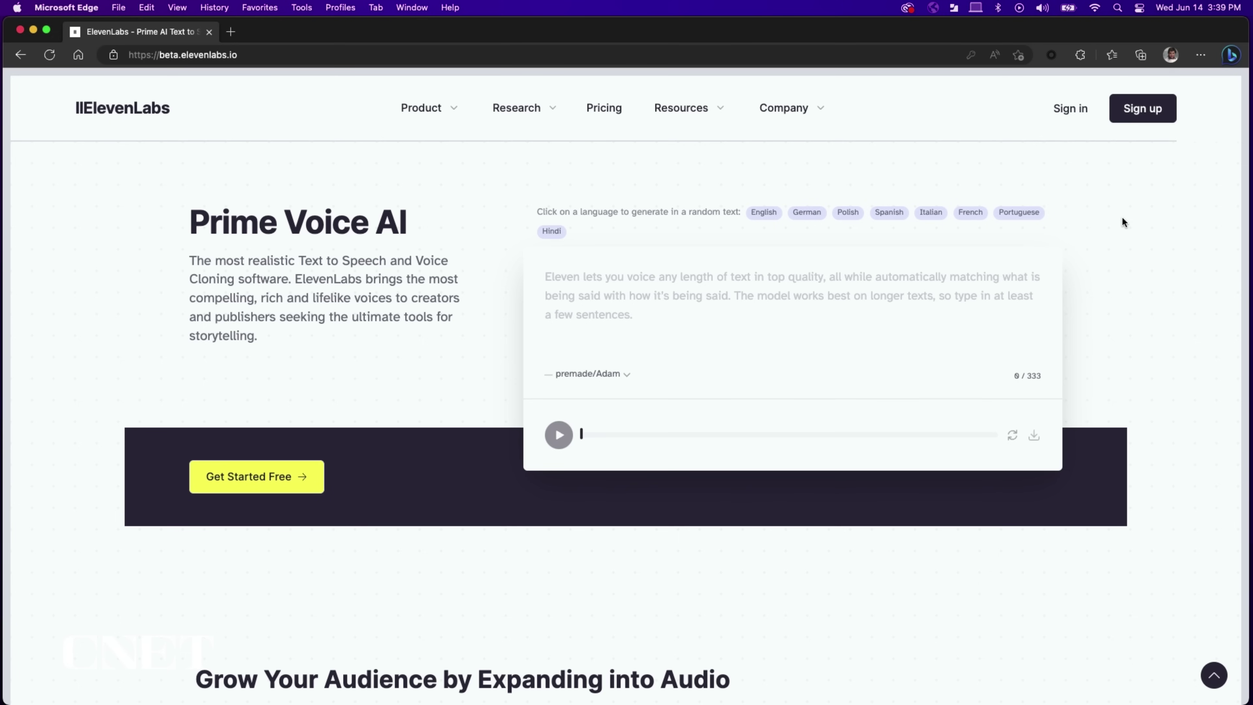
Sign in to ElevenLabs and scroll down to the Free, Starter and Creator plan cards.
left_click(1068, 109)
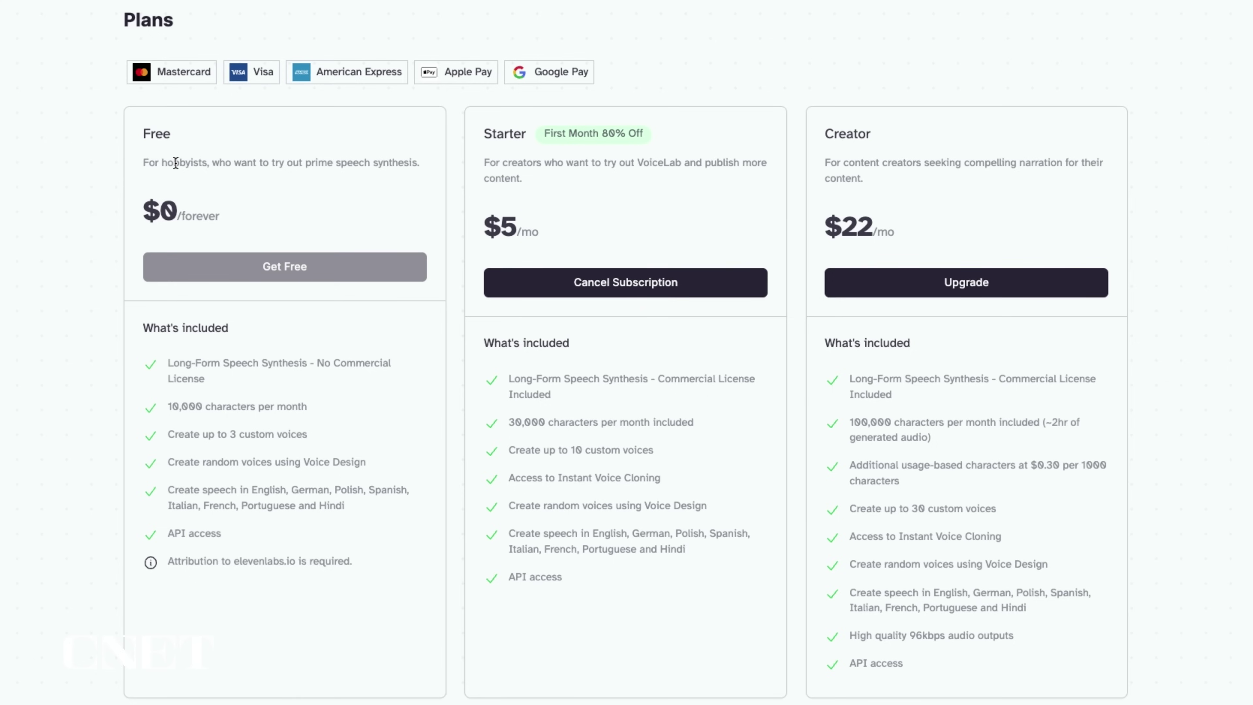
scroll(418, 157, "down", 10)
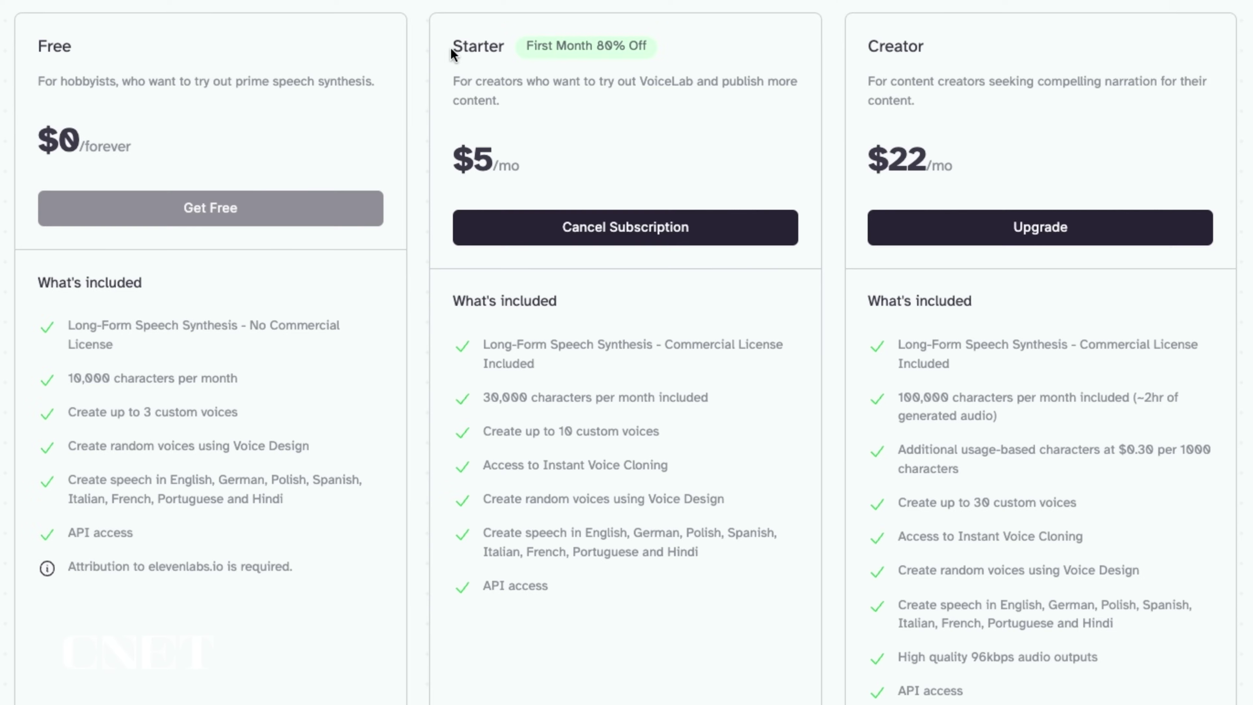
Highlight the Starter plan description showing 24,714 of 33,430 characters used.
left_click_drag(450, 47, 511, 49)
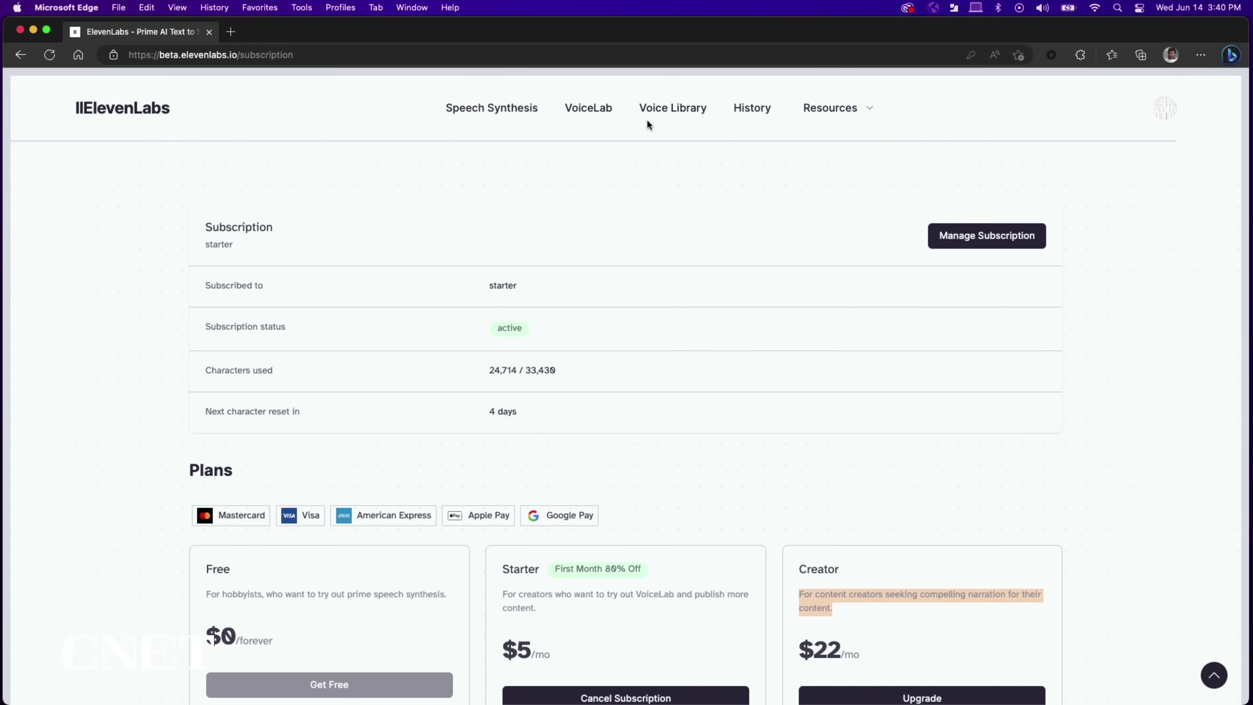
Go to VoiceLab and start adding a new generative or cloned voice.
left_click(599, 113)
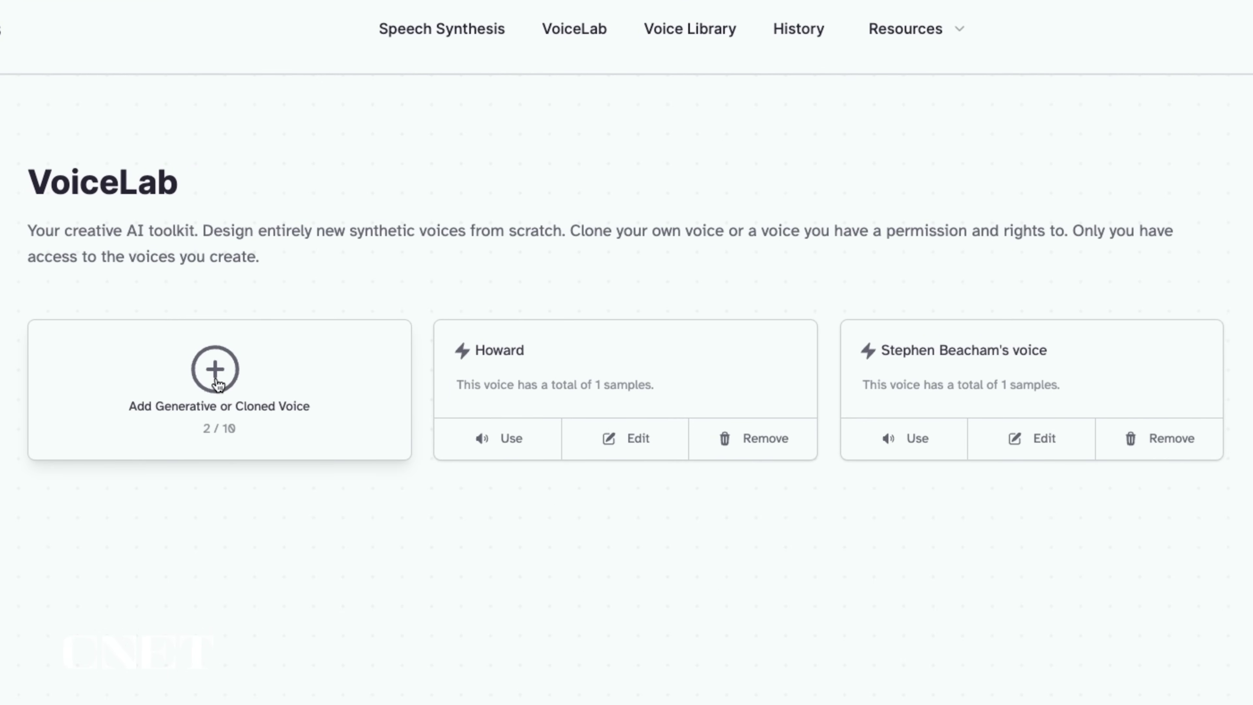
left_click(218, 383)
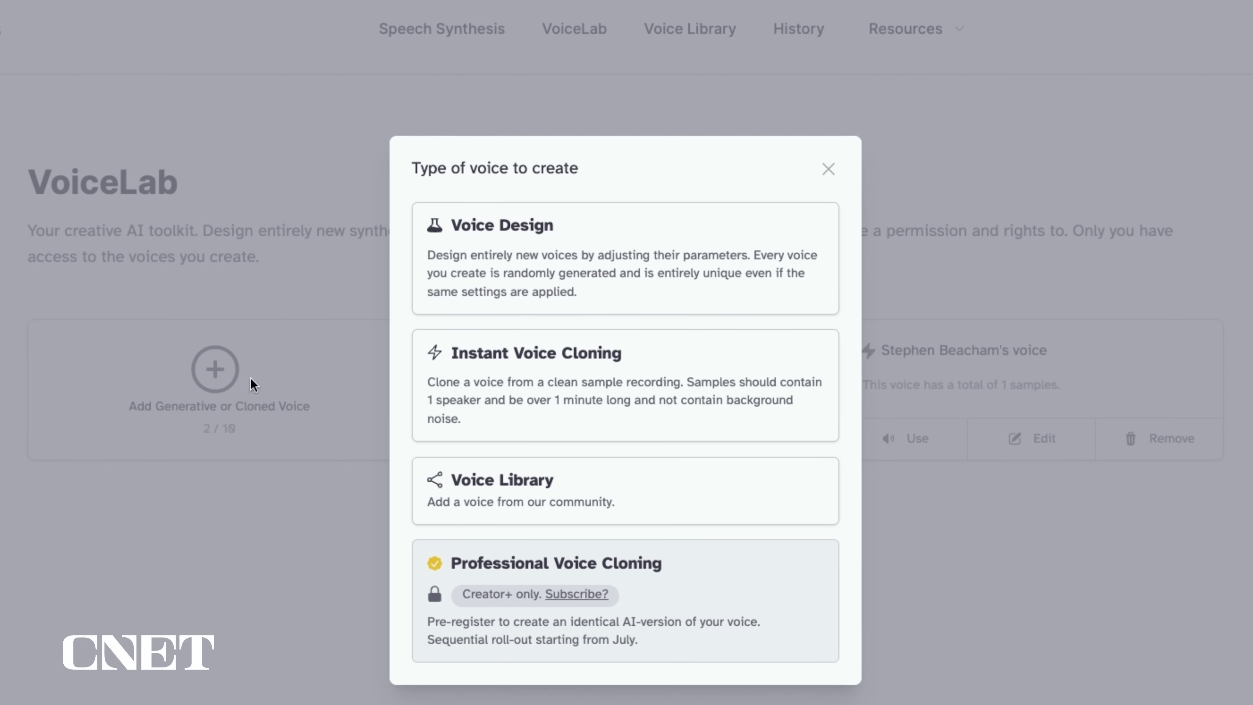
Design a Male, Old, British-accented voice, generate it and use it.
left_click(562, 255)
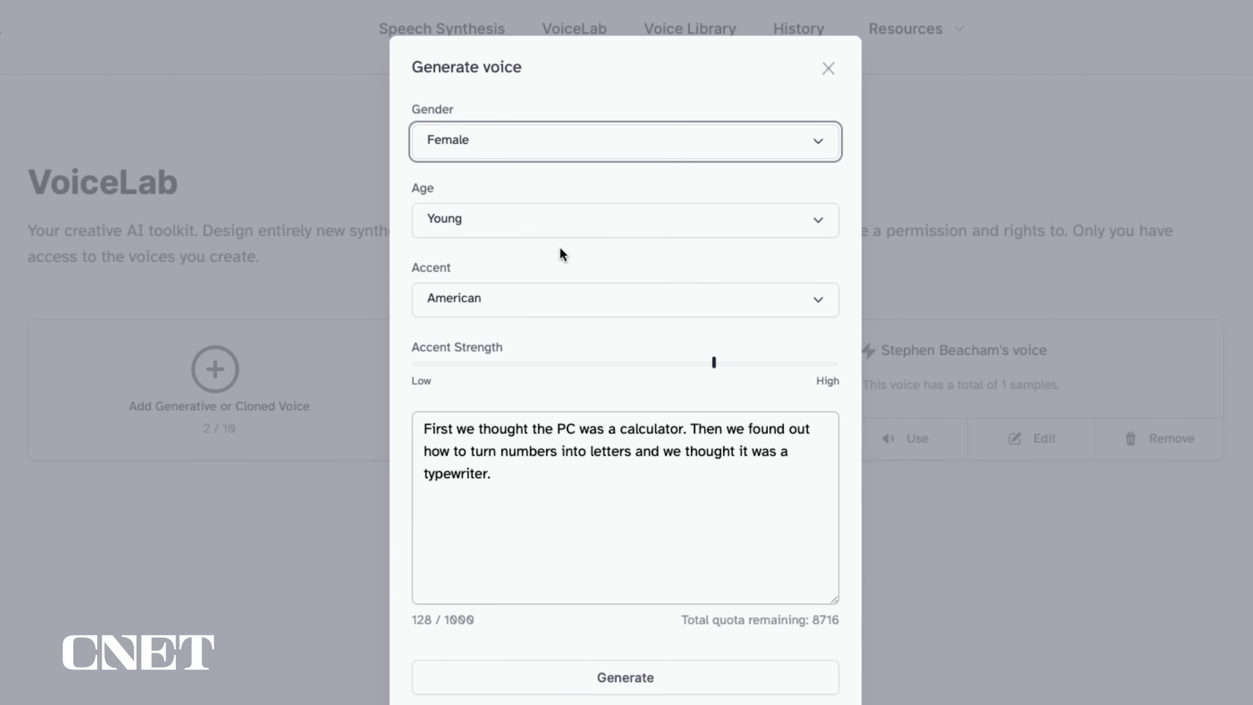
left_click(615, 151)
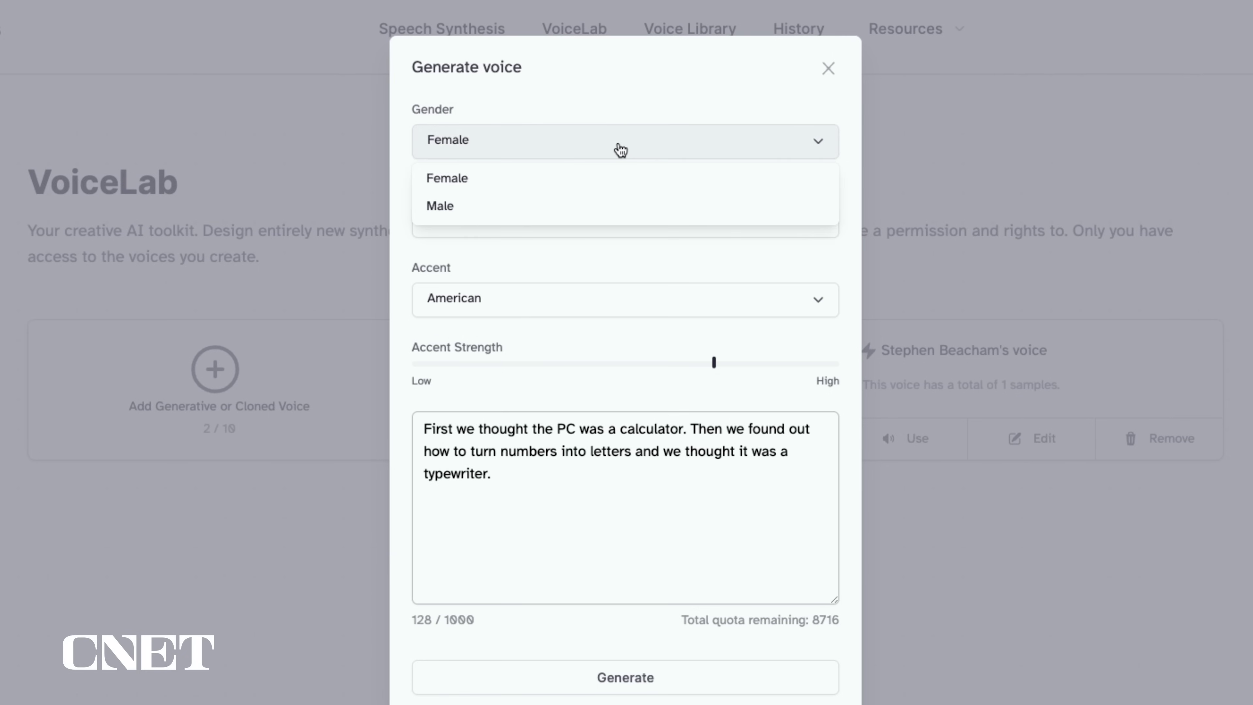
left_click(587, 210)
left_click(631, 232)
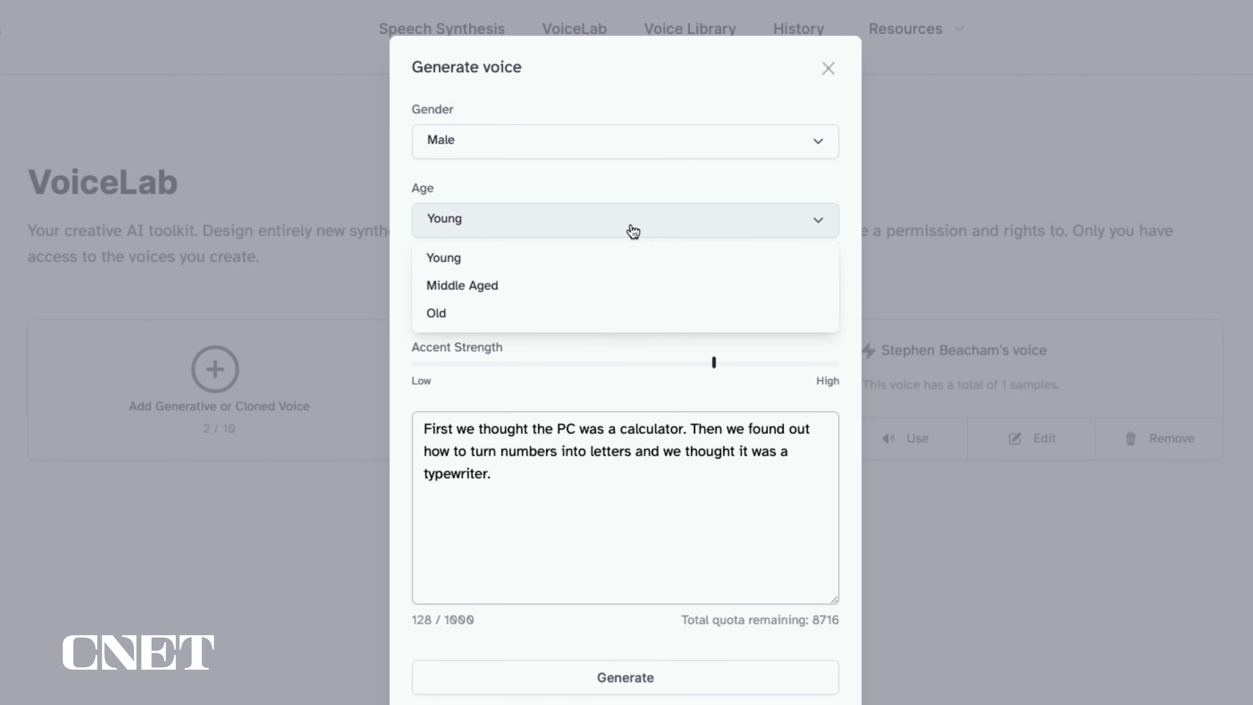
left_click(556, 318)
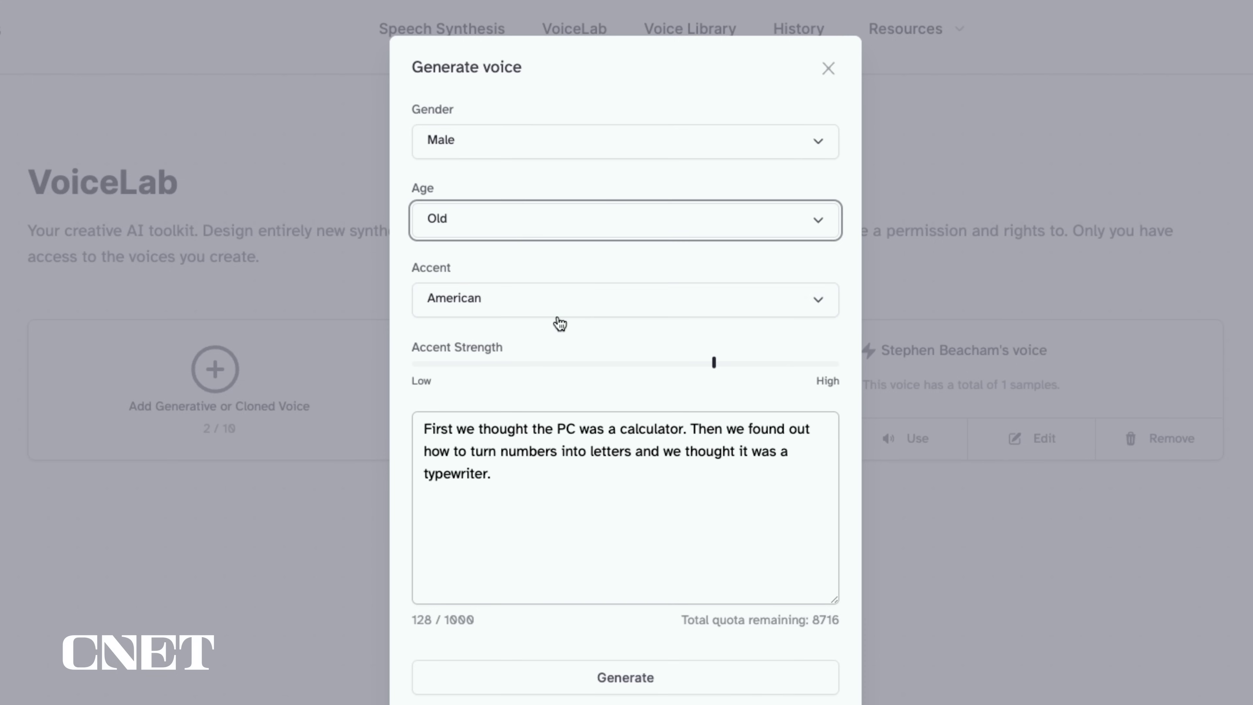
left_click(597, 307)
left_click(578, 364)
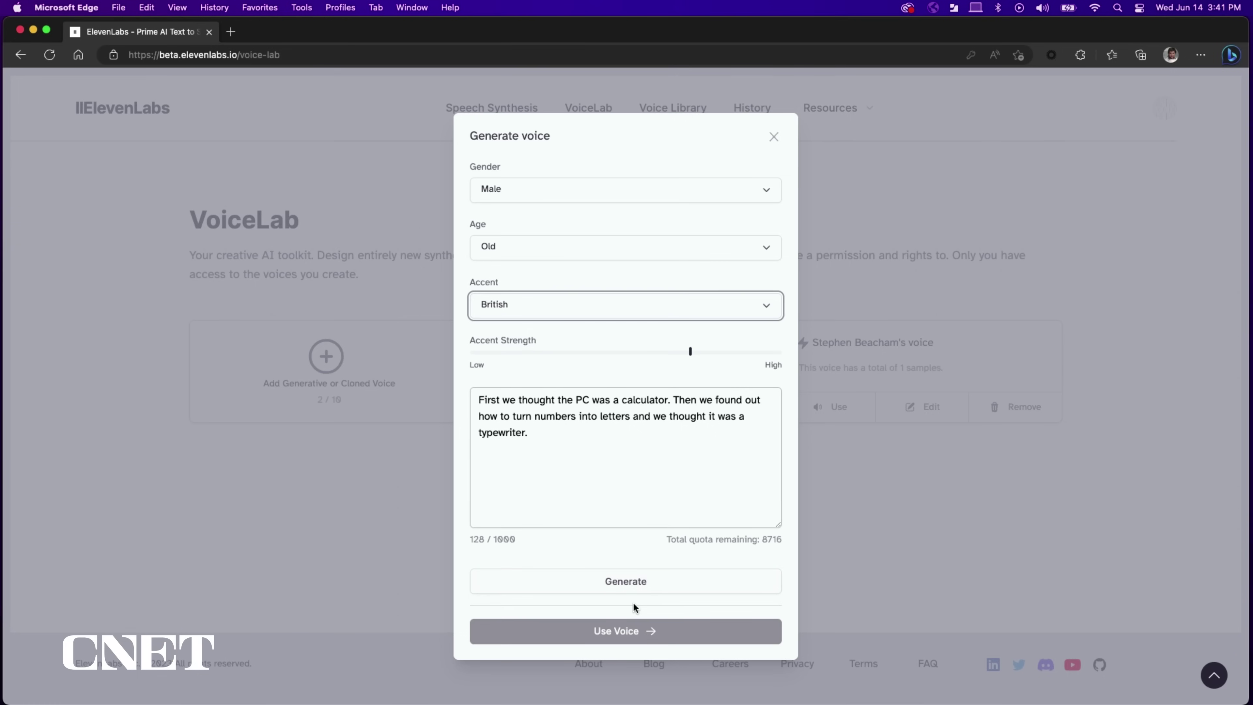
left_click(633, 582)
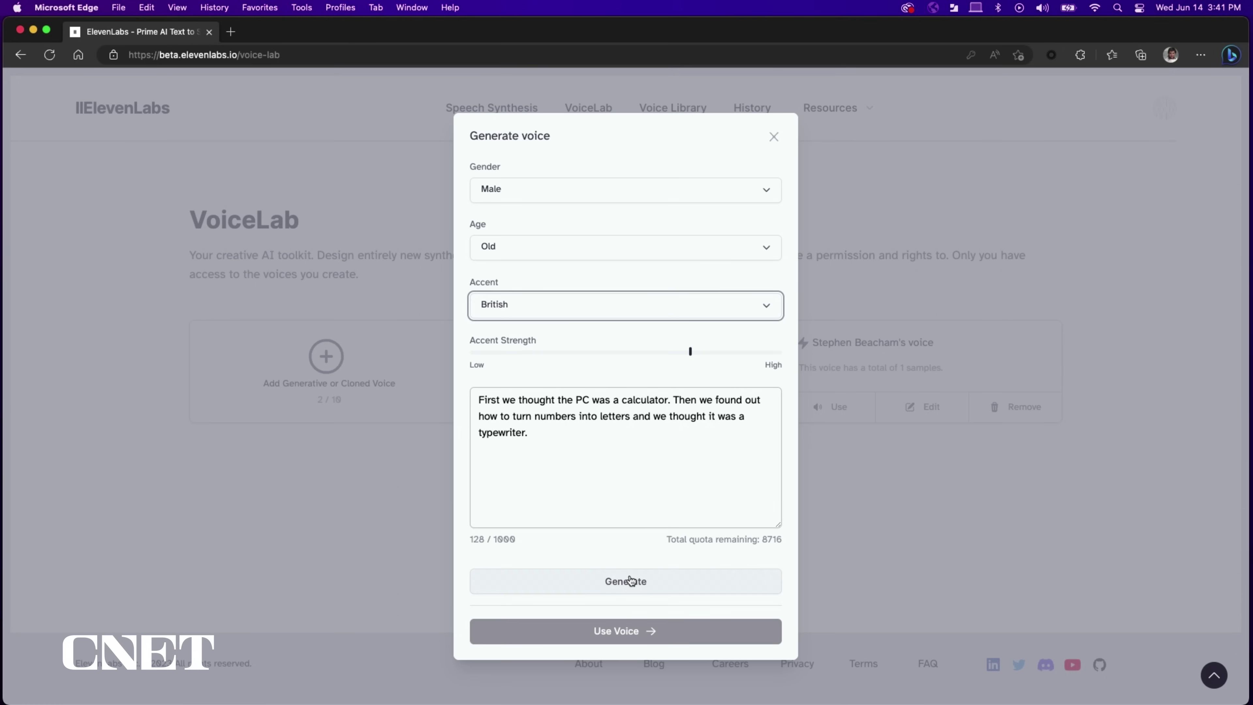
left_click(626, 632)
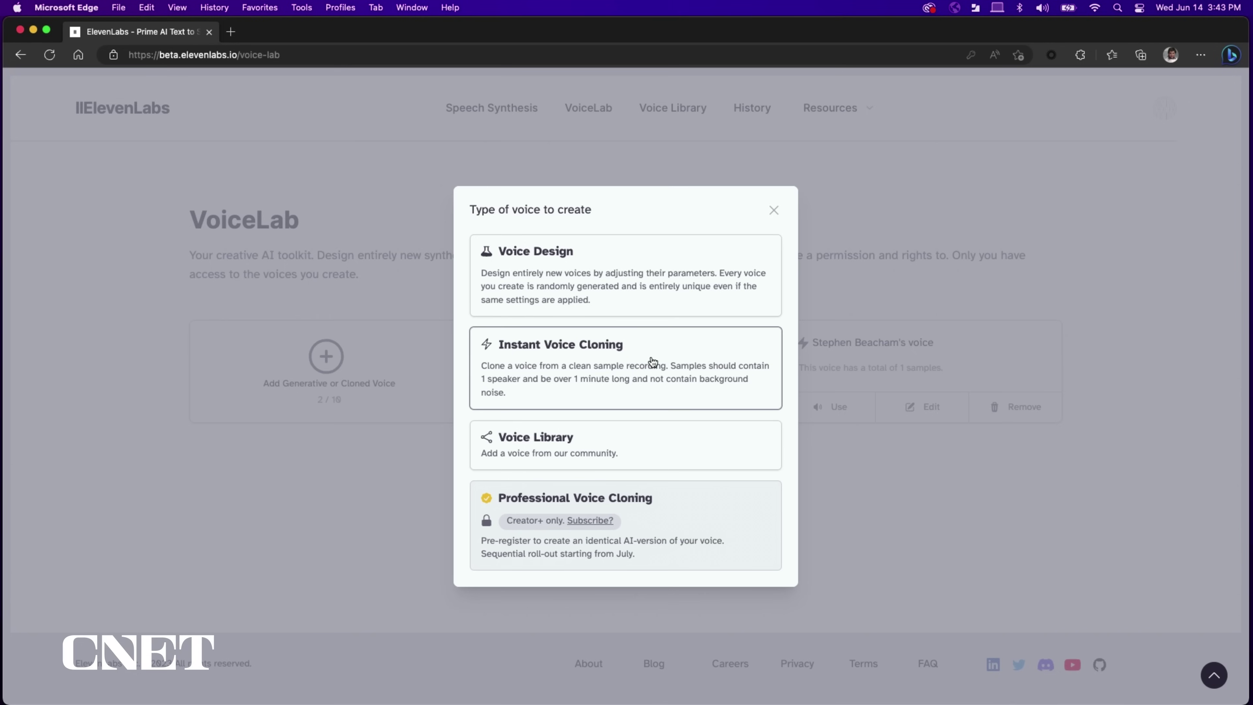
Start an Instant Voice Clone, name it, and upload the 3 Settings in Bard SUB60.mp3 sample.
left_click(605, 358)
type("Stephen's AI Voice Clone")
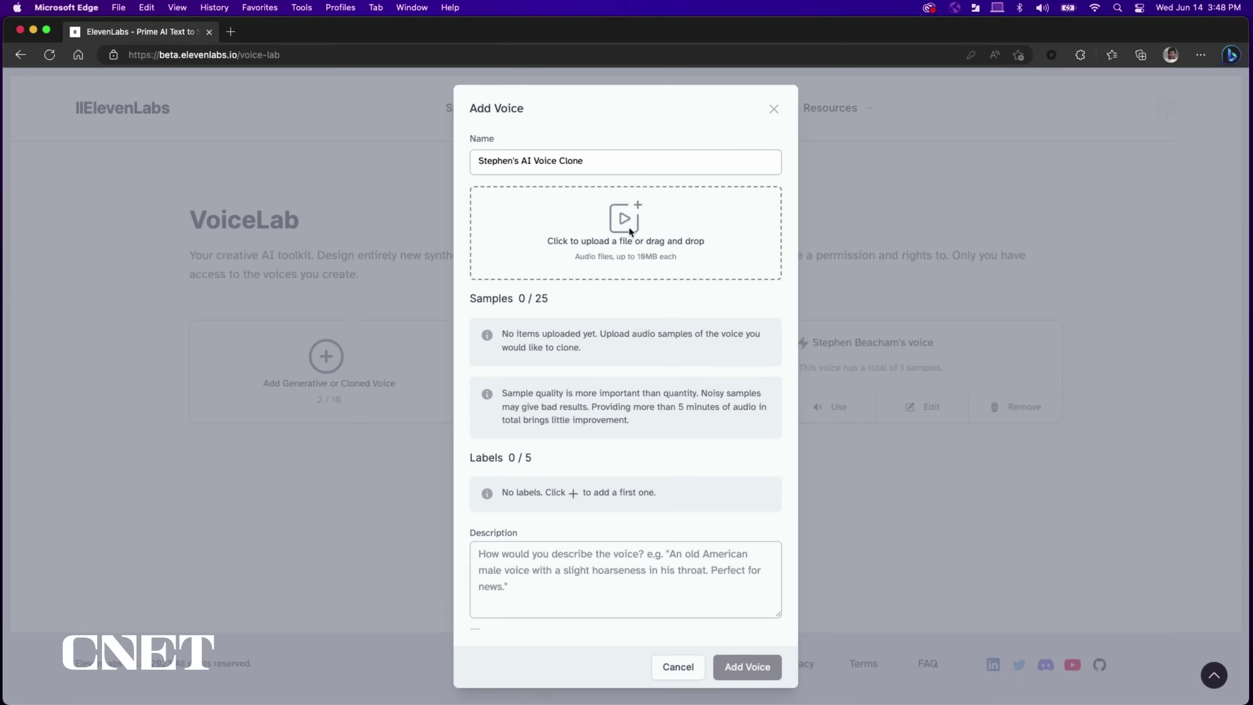
left_click(634, 339)
left_click(551, 280)
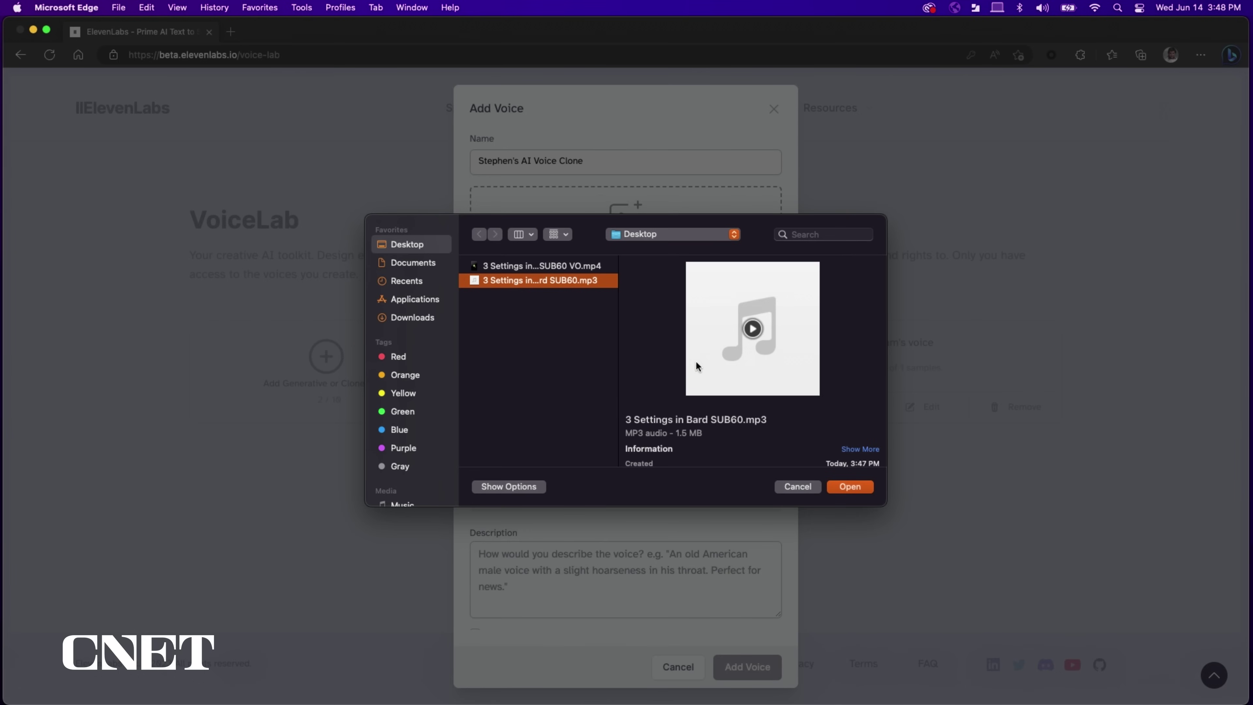
left_click(850, 487)
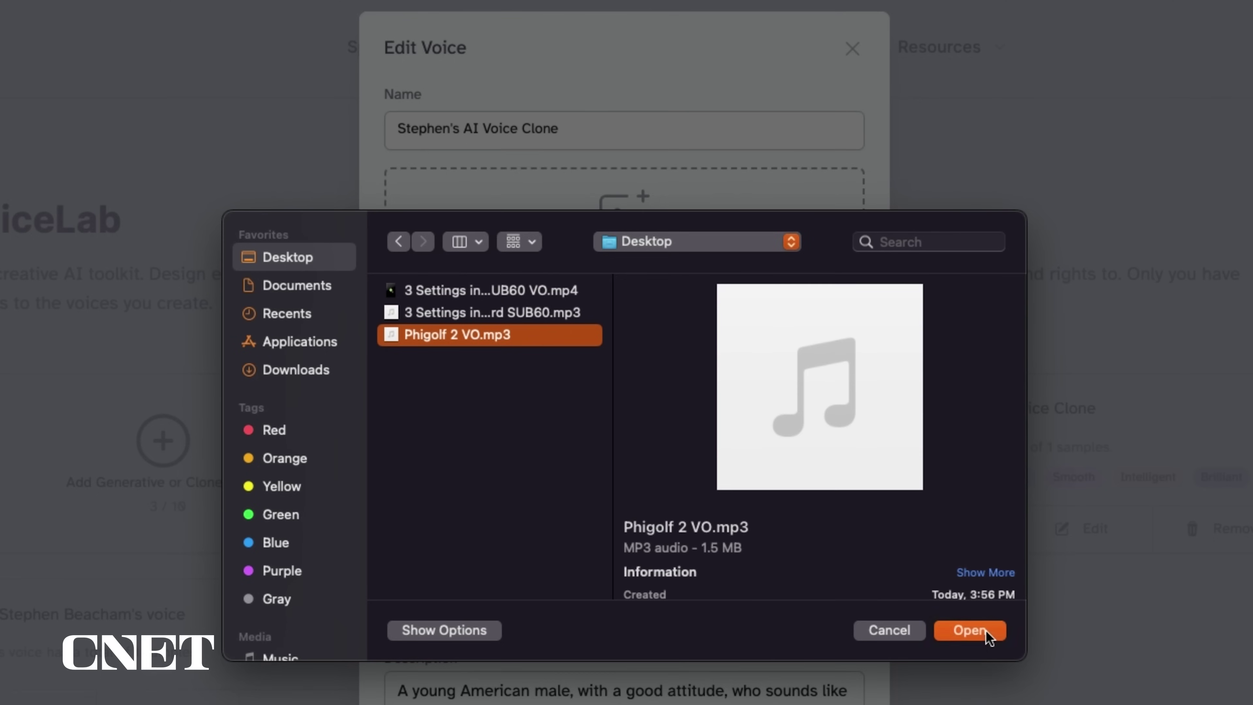
Add the Phigolf 2 VO.mp3 sample and the Newsy : Smooth label.
left_click(983, 630)
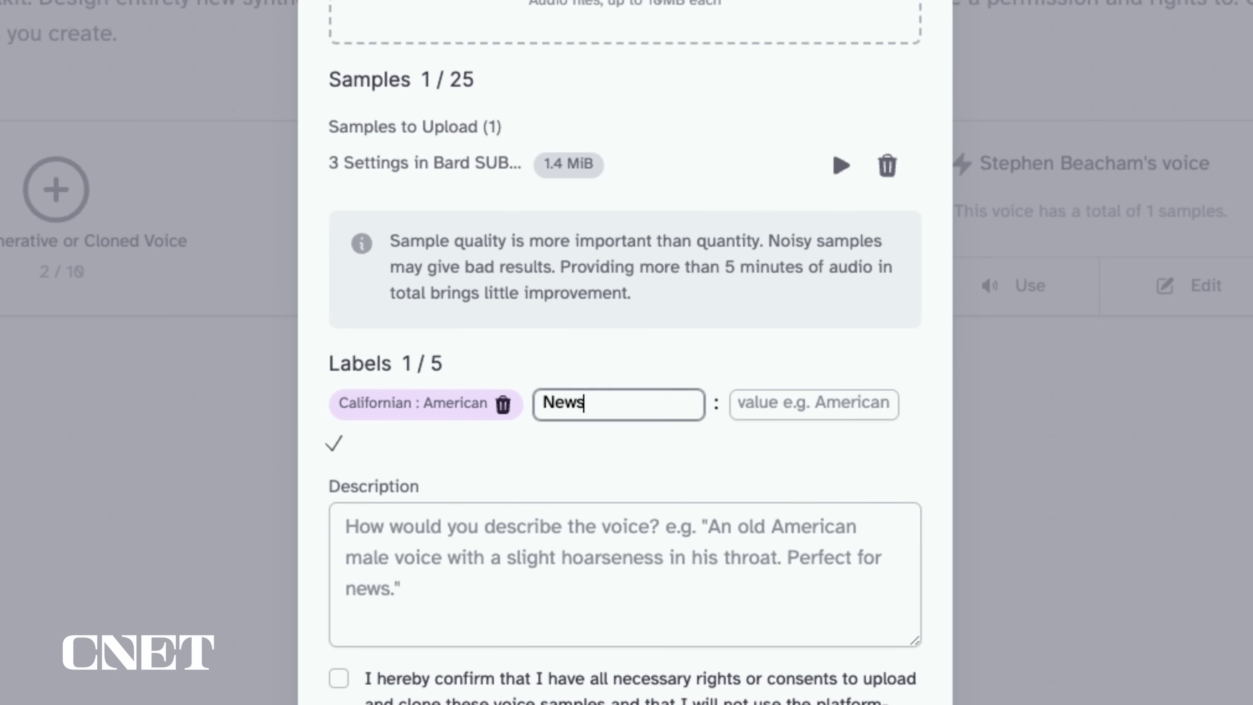
type("y")
key("Tab")
type("Smooth")
key("Return")
Add the Smart : Intelligent label to the voice.
left_click(406, 440)
type("Smart")
key("Tab")
type("Intelligent")
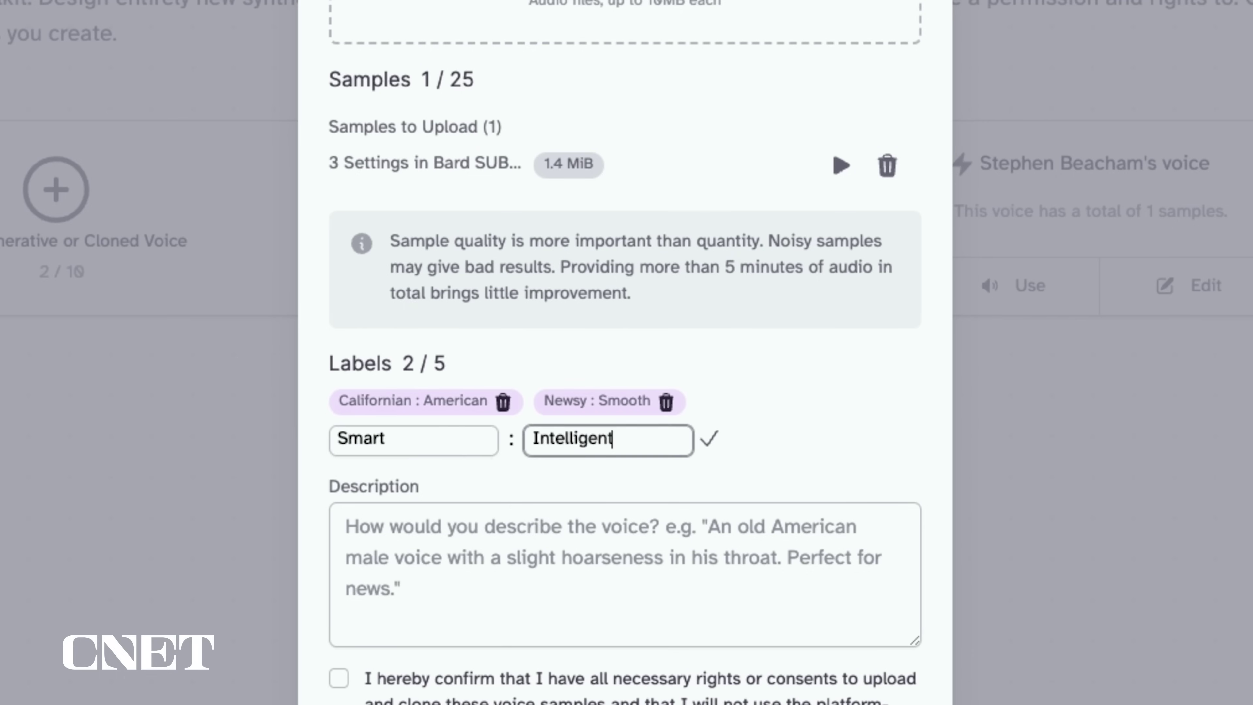
key("Return")
left_click(434, 439)
Add Calm : Collected and Wise : Brilliant labels, then enter the young American male description.
type("Calm")
key("Tab")
type("Collectied")
key("Return")
left_click(565, 442)
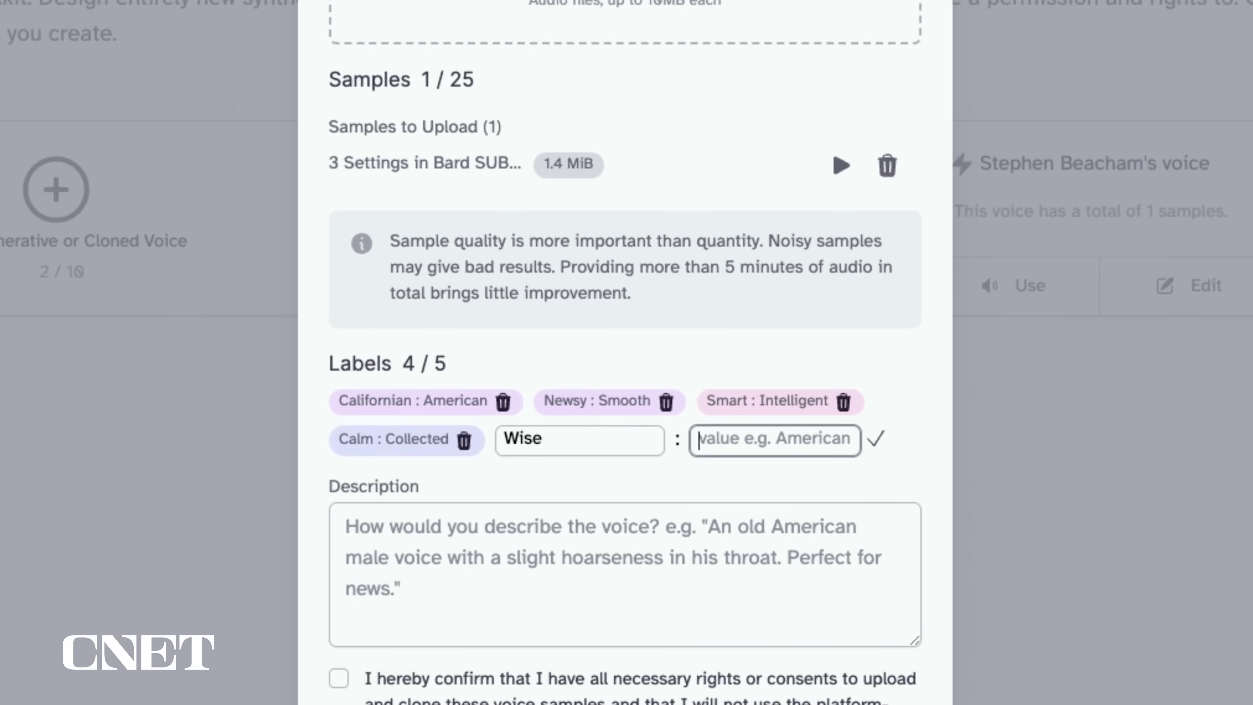
type("Brilliant")
key("Return")
left_click(733, 588)
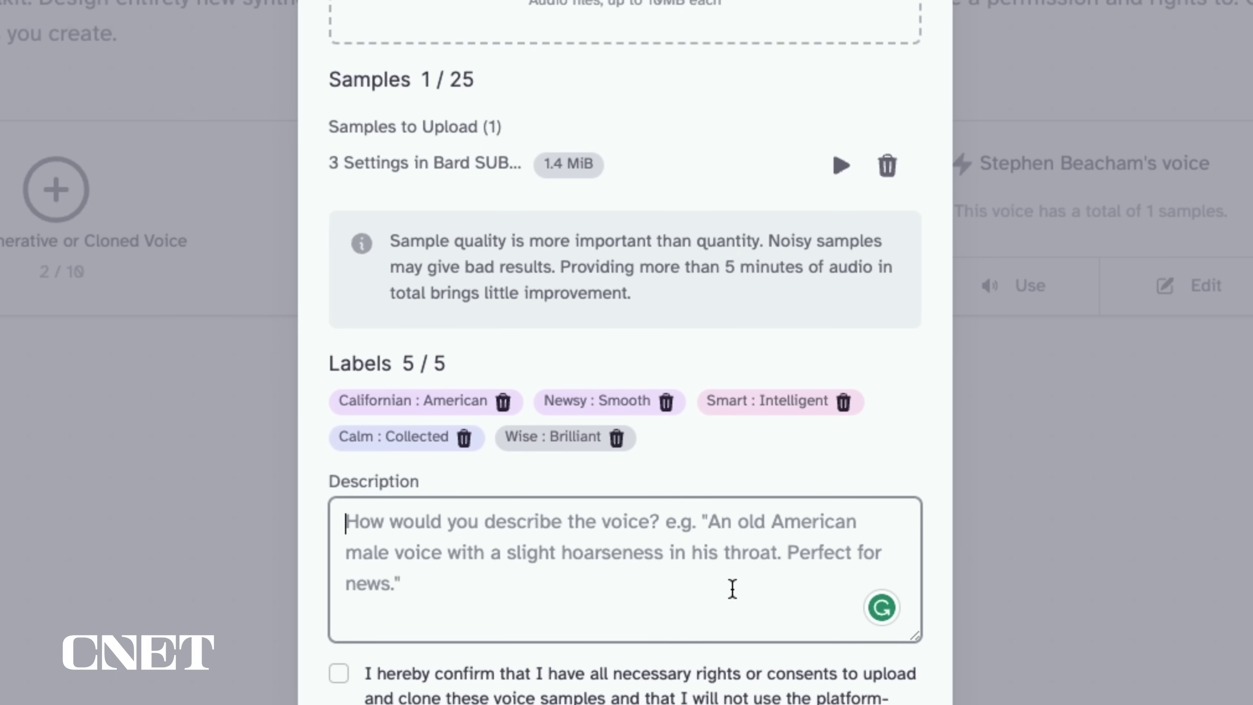
type("A young American male, with a good attitude, who sounds like he knows what he's doing, and is just an all around nice")
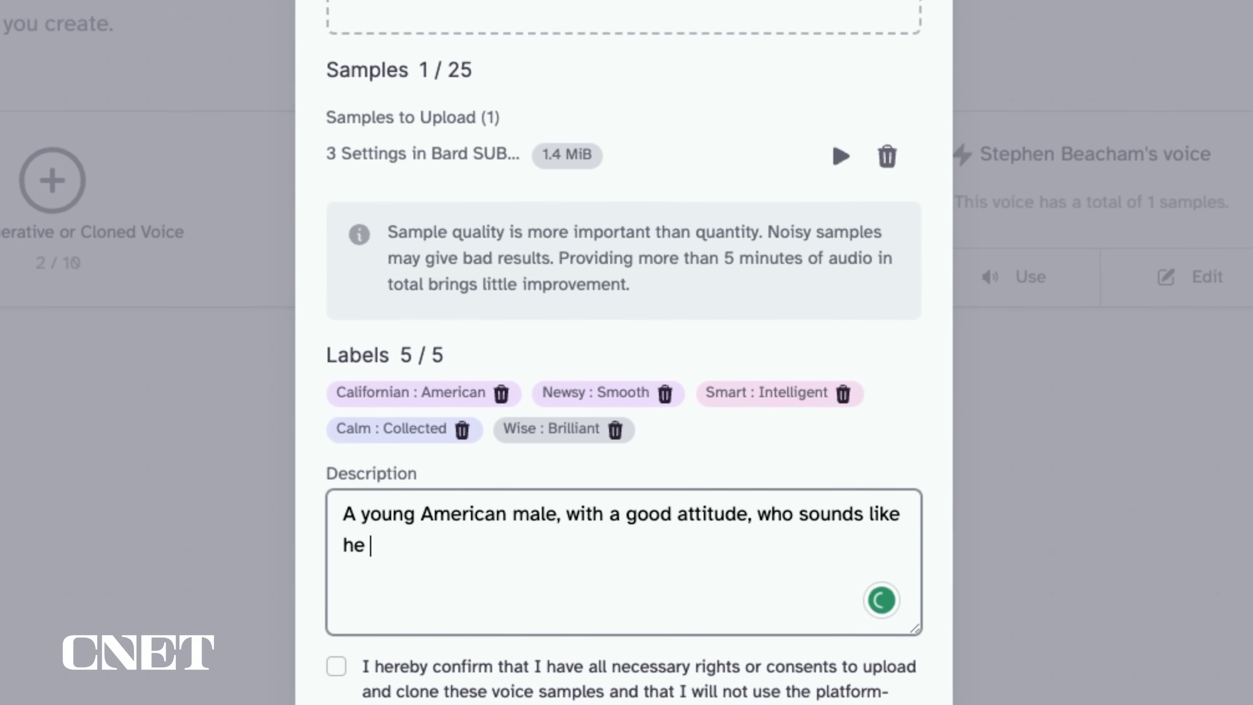
type(" guy.")
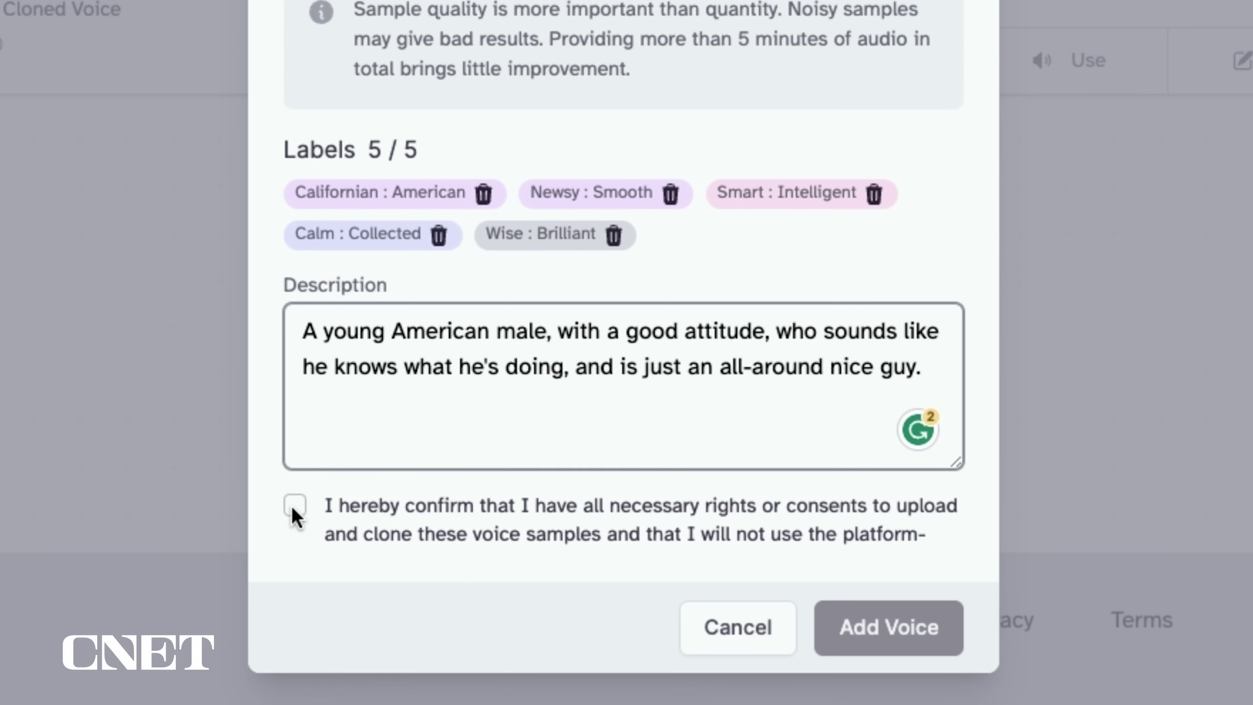
Tick the consent checkbox confirming rights to the samples and add the voice clone.
left_click(290, 506)
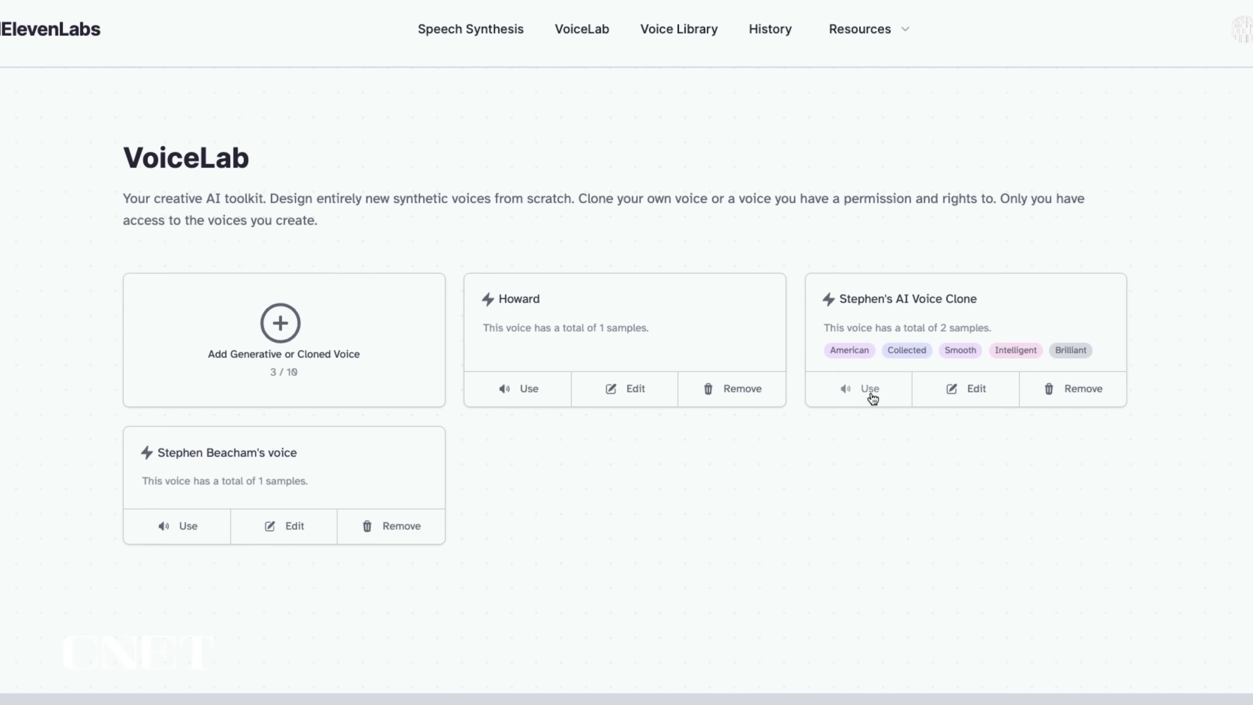
Use the new voice clone in Speech Synthesis with Eleven Monolingual v1.
left_click(867, 392)
scroll(1082, 513, "down", 2)
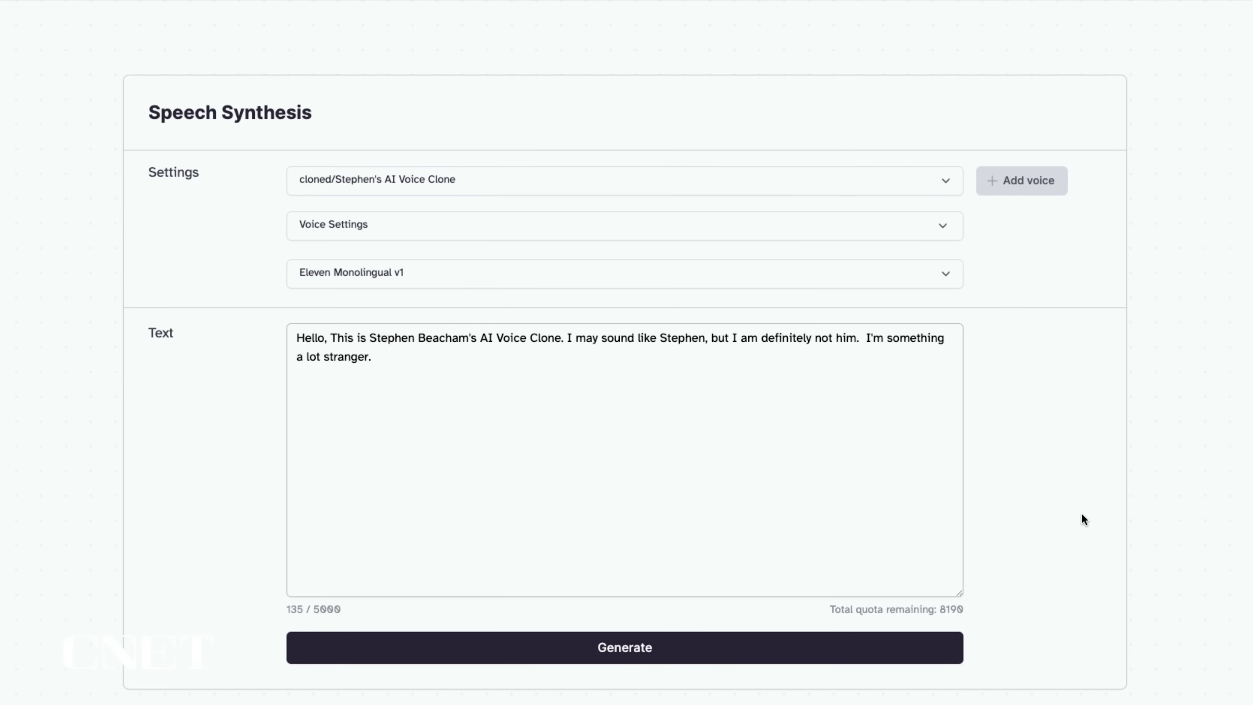
Generate a comparison sample with the premade Adam voice.
scroll(1082, 513, "down", 1)
left_click(930, 171)
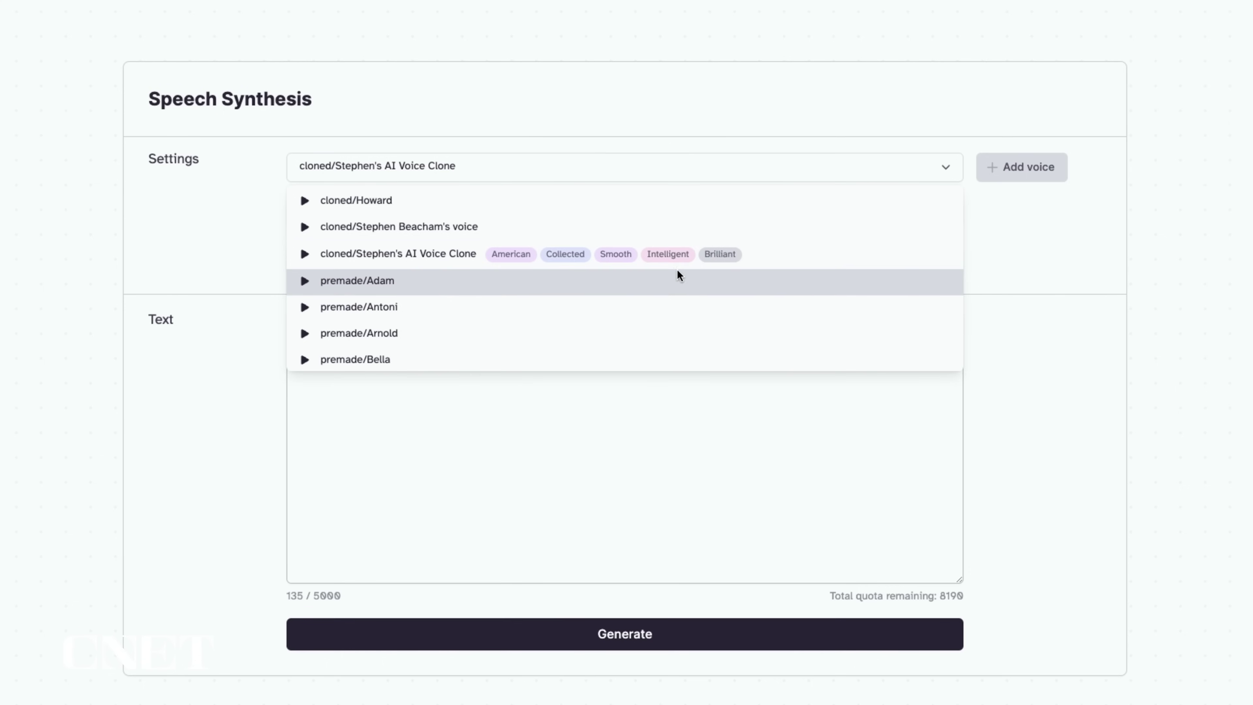
left_click(671, 281)
left_click(640, 634)
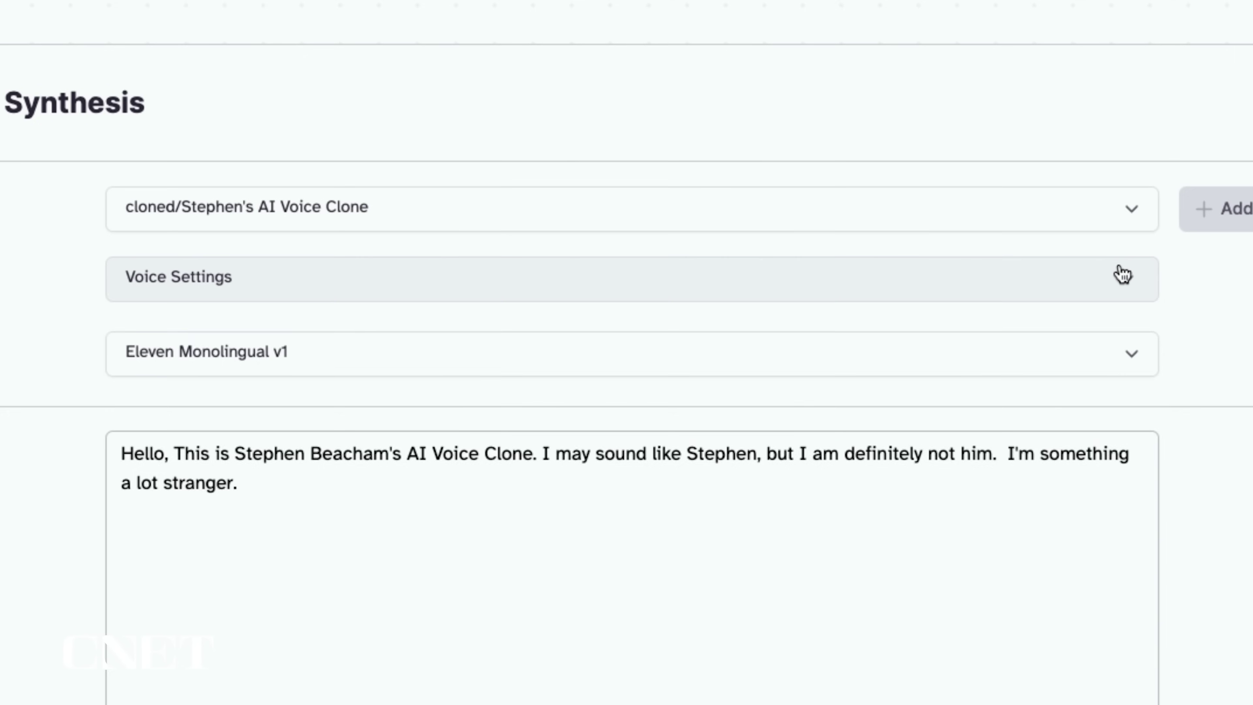
Raise the clone's stability and set clarity + similarity enhancement to 85%.
left_click(937, 174)
mouse_move(790, 229)
left_click_drag(887, 358, 937, 359)
left_click_drag(940, 442, 984, 444)
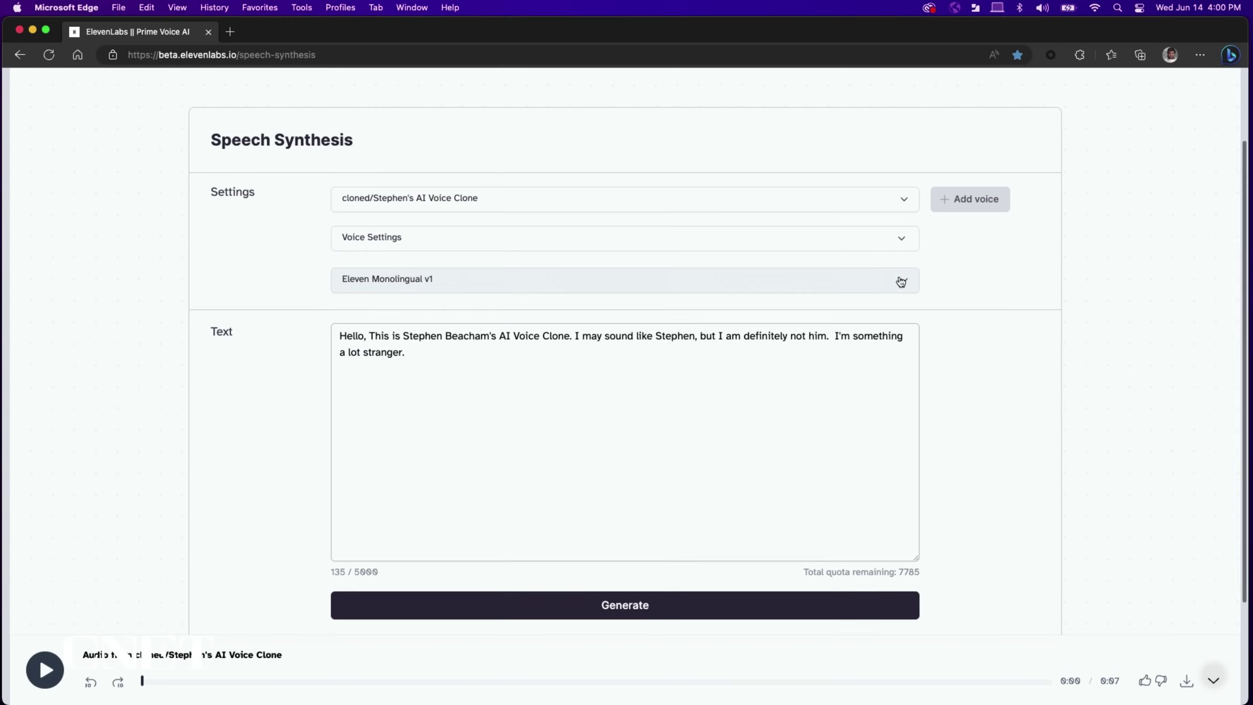
Review the speech models, keeping Eleven Monolingual v1 rather than Eleven Multilingual v1.
left_click(902, 280)
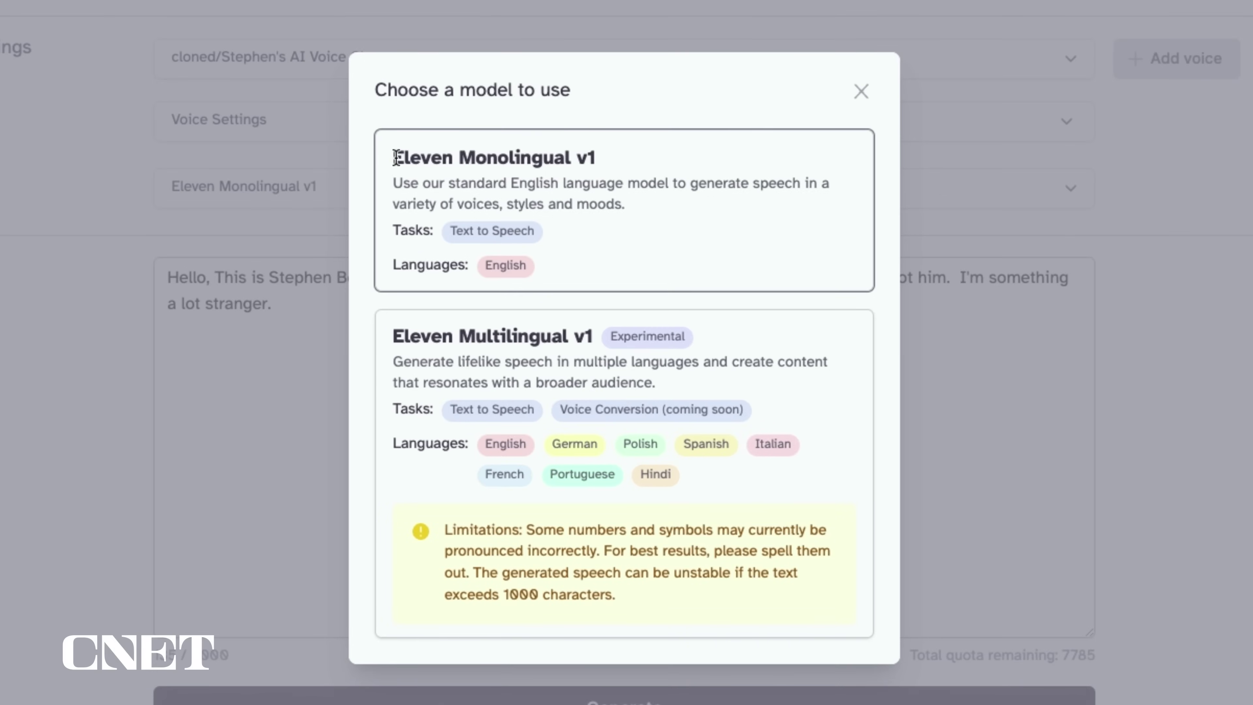
left_click_drag(481, 262, 675, 264)
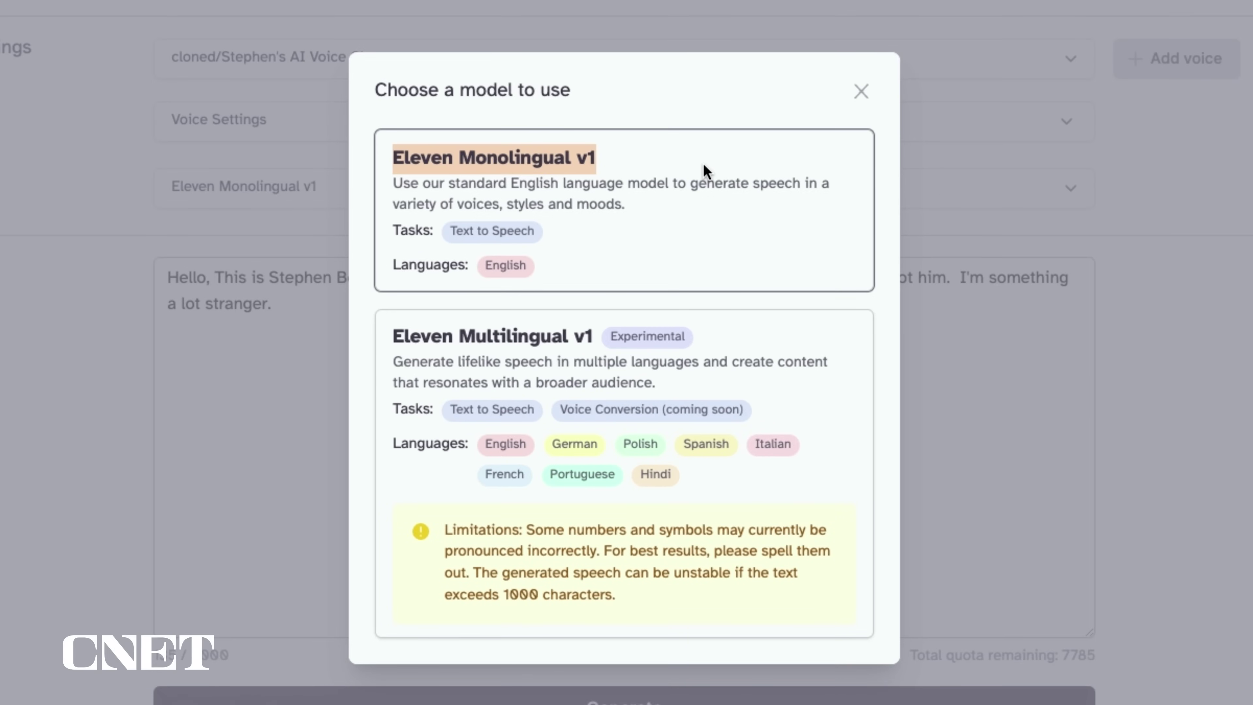
left_click_drag(484, 339, 619, 344)
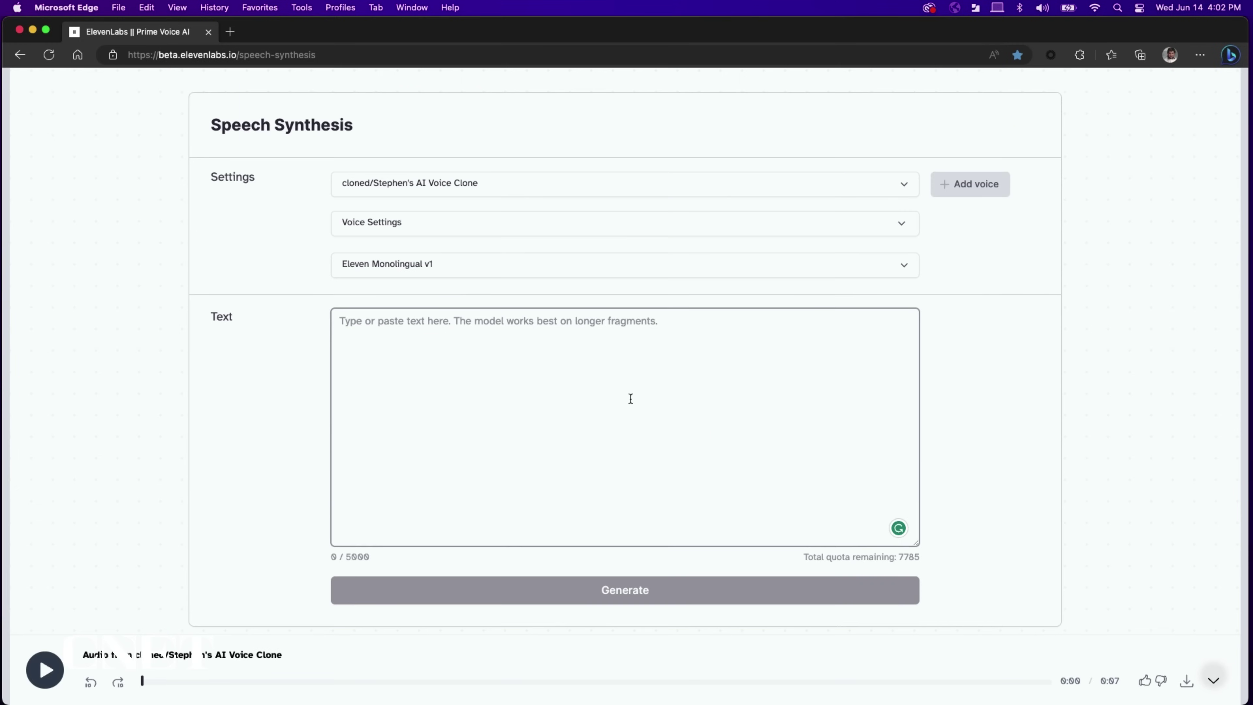
Have the clone speak the pasted AI-voice-clone sentence, then browse the History list of samples.
type("Today I'm going to show you how to make an AI voice clone. Of your own voice of course.")
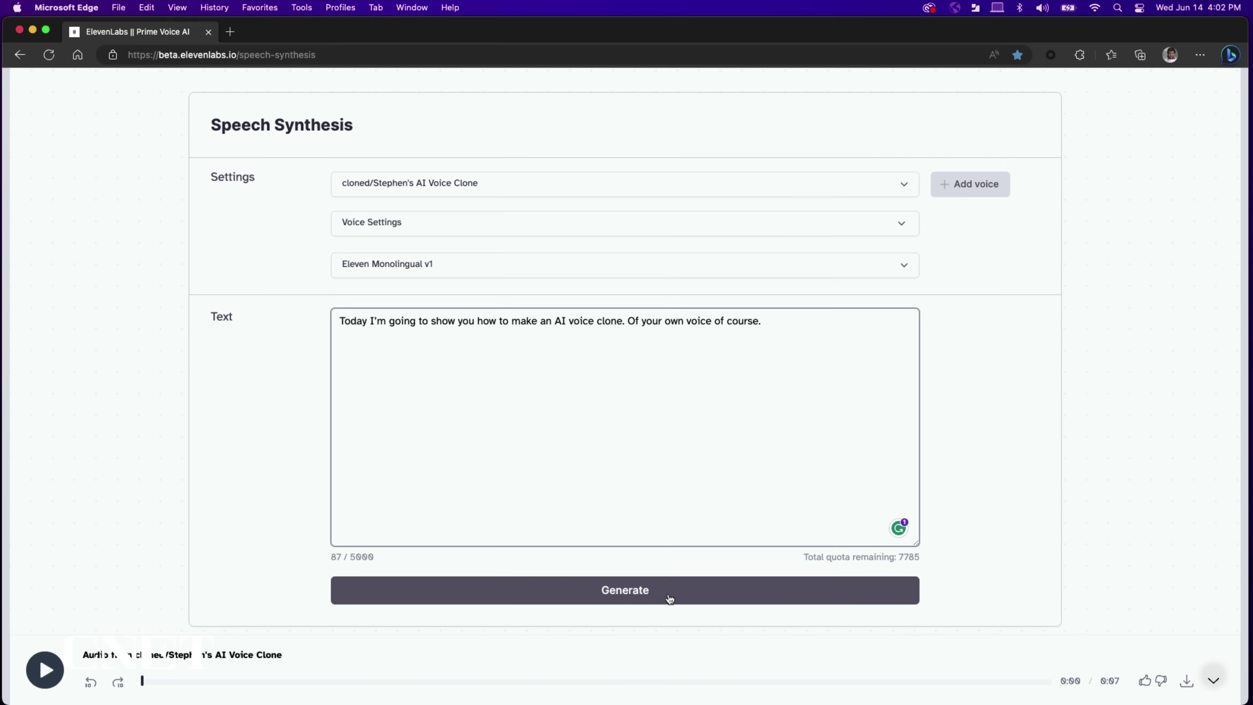
left_click(657, 588)
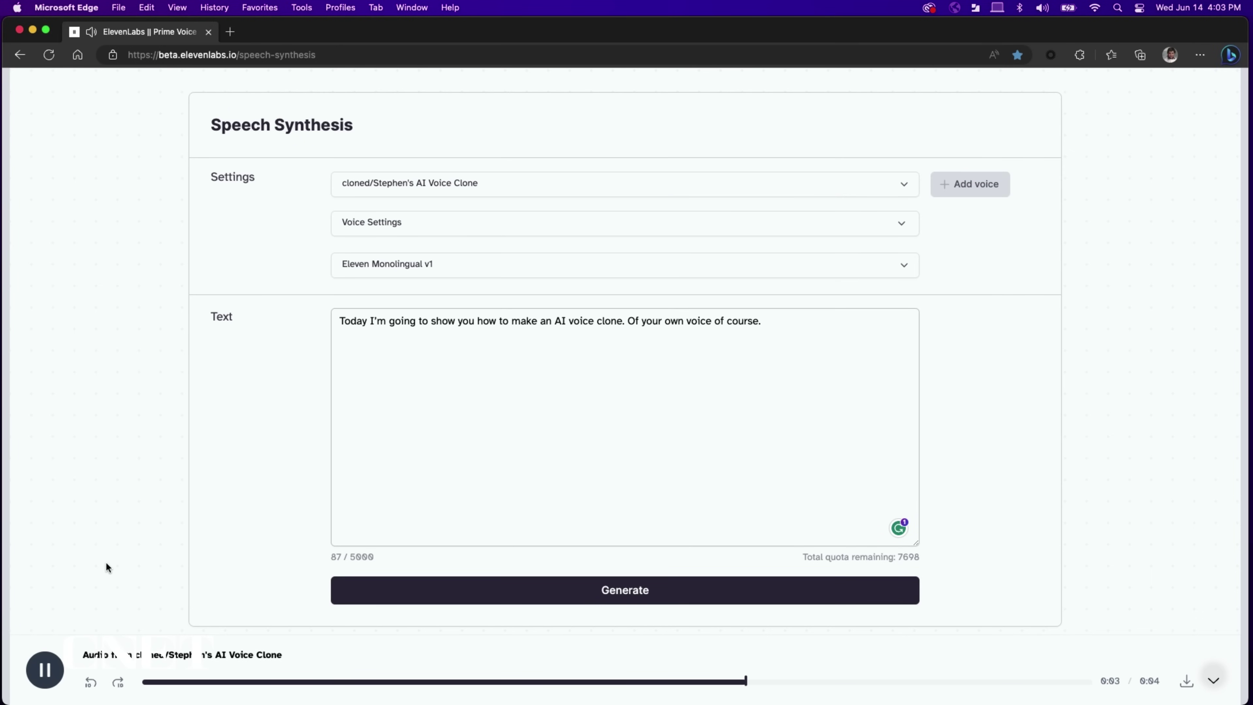
scroll(772, 106, "up", 3)
left_click(762, 109)
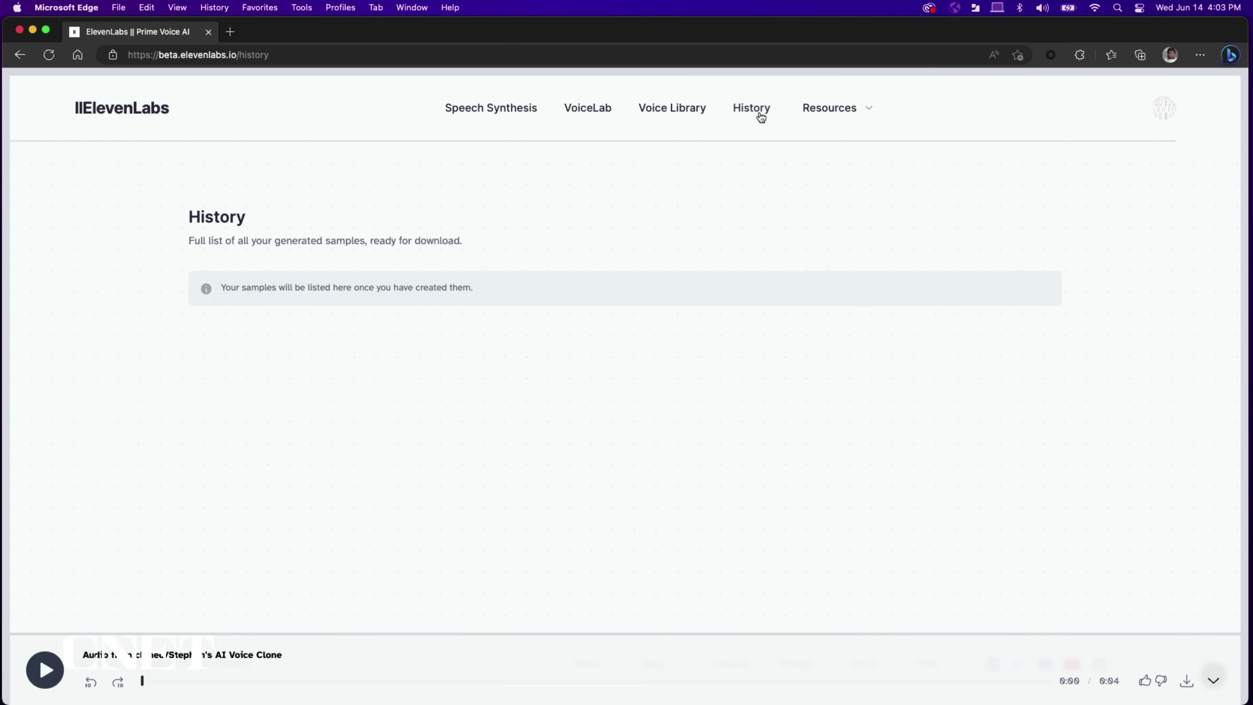
scroll(1184, 226, "down", 10)
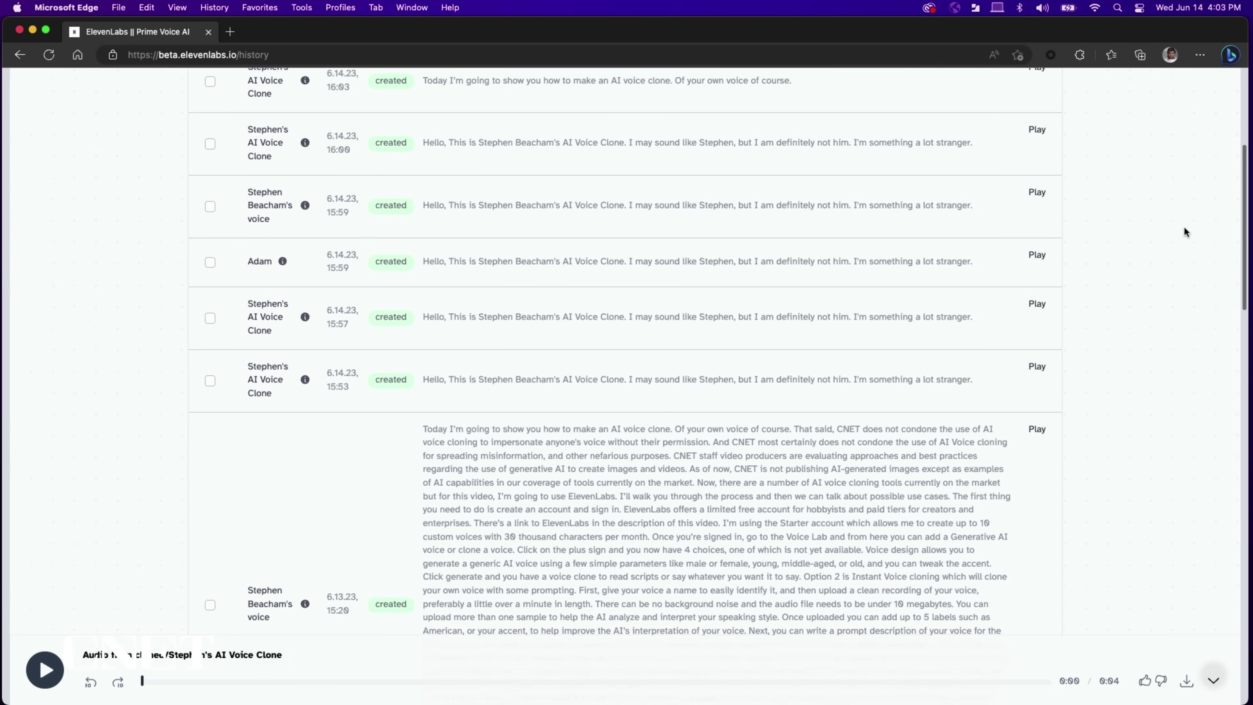
scroll(1178, 247, "down", 5)
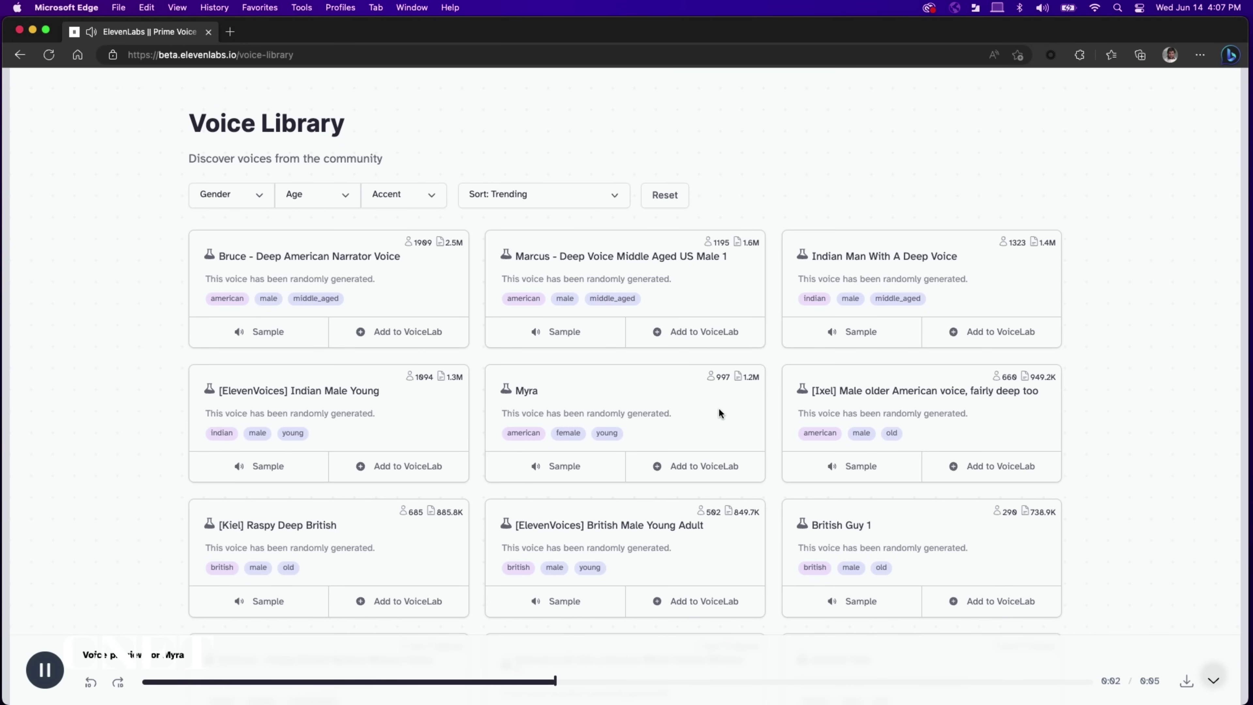
Preview the British Male Young Adult voice, then close the Audio 1 gap with a shortened Constant Power crossfade.
left_click(594, 599)
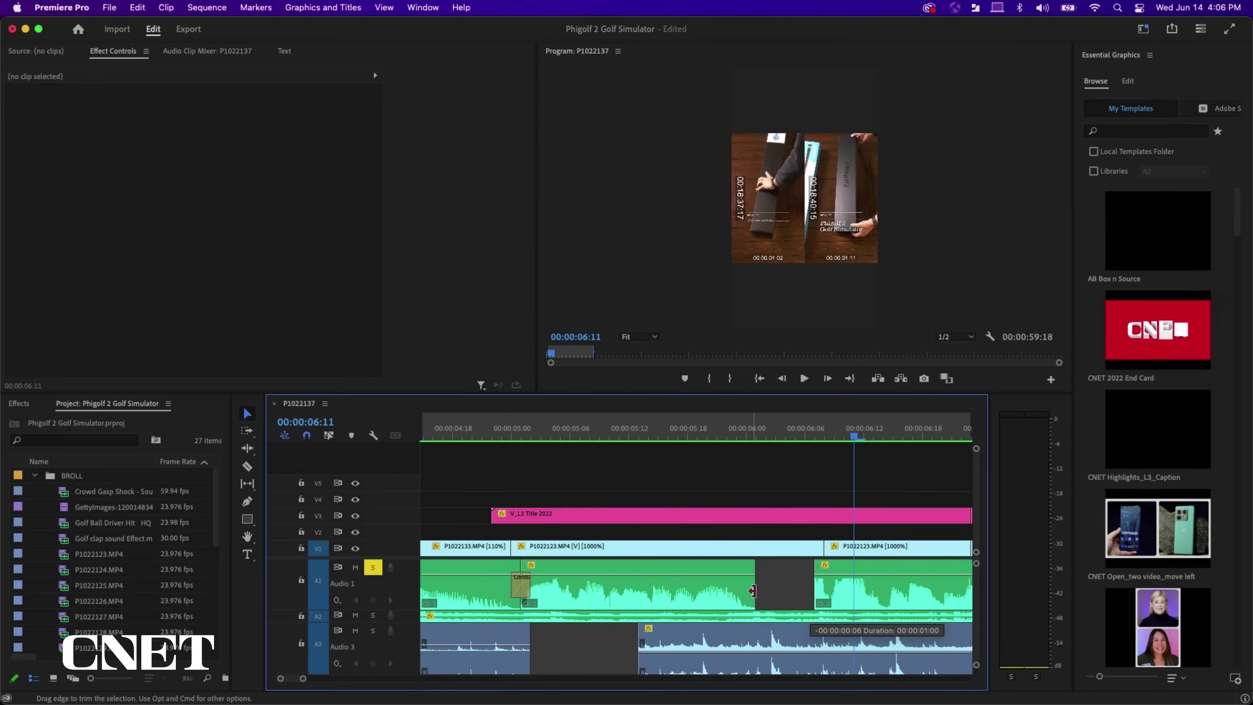
left_click_drag(753, 591, 979, 598)
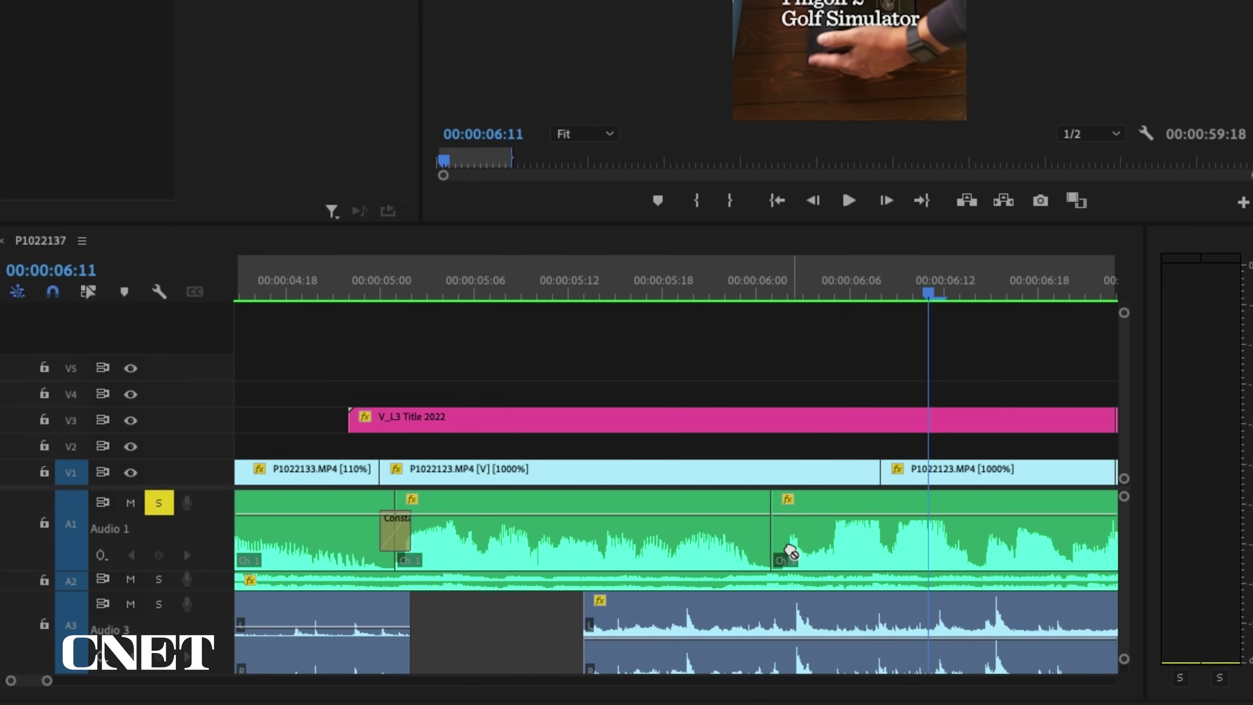
left_click_drag(772, 546, 773, 546)
left_click_drag(584, 532, 640, 534)
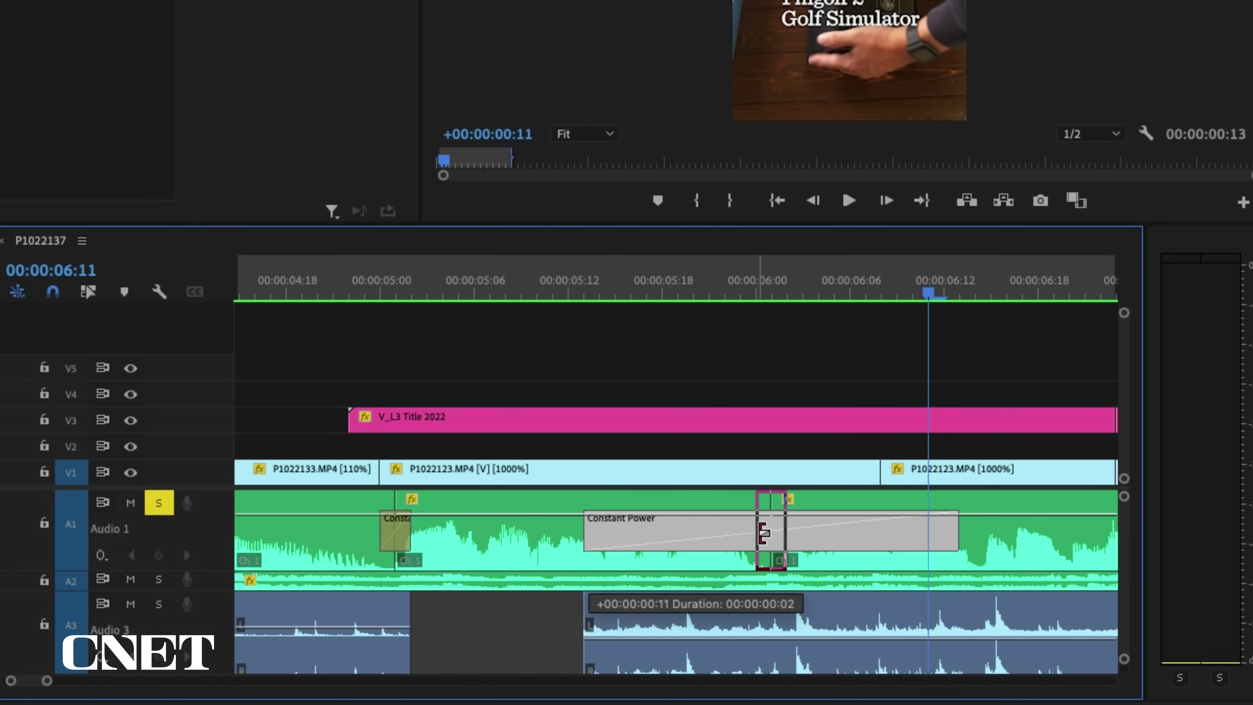